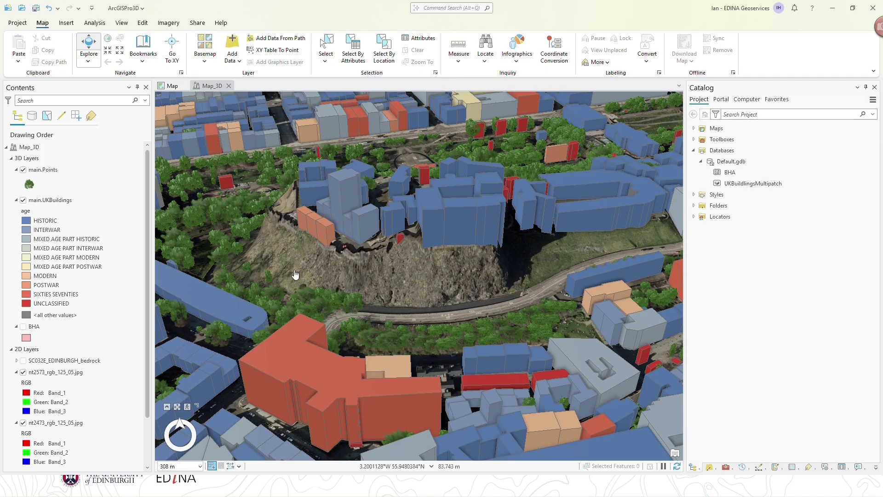
# - Compare the main.UKBuildings and BHA building layers and inspect the SC032E_EDINBURGH_bedrock layer by toggling their visibility in the 3D scene
pyautogui.click(46, 169)
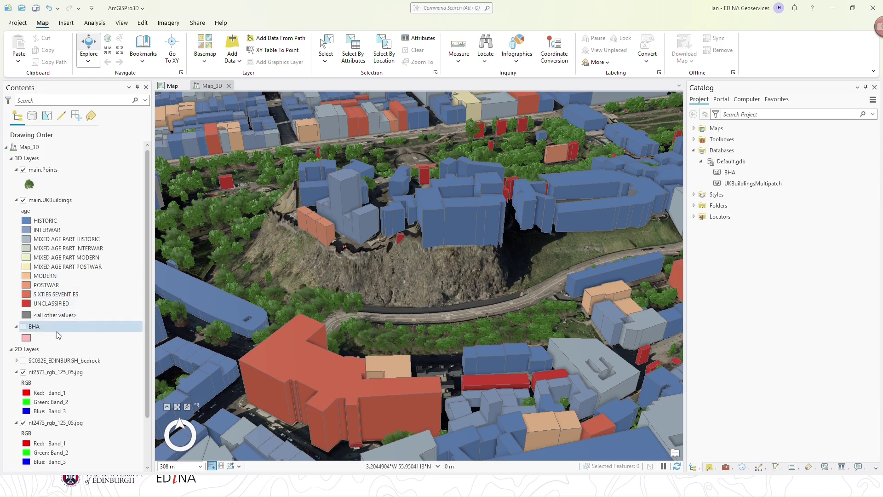
pyautogui.click(23, 200)
pyautogui.click(23, 327)
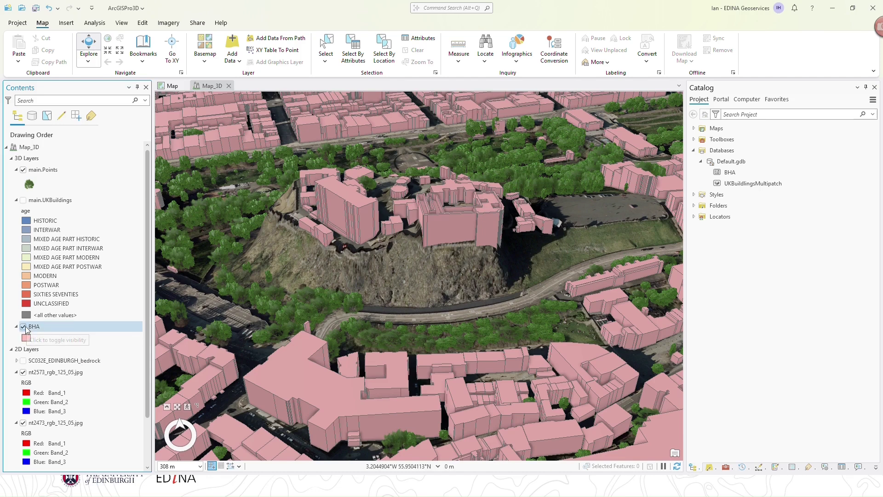
pyautogui.click(23, 327)
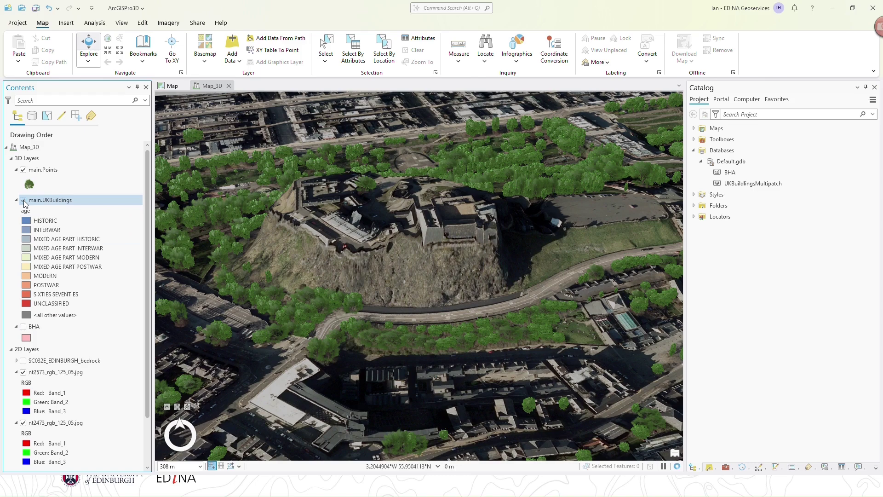
pyautogui.click(24, 200)
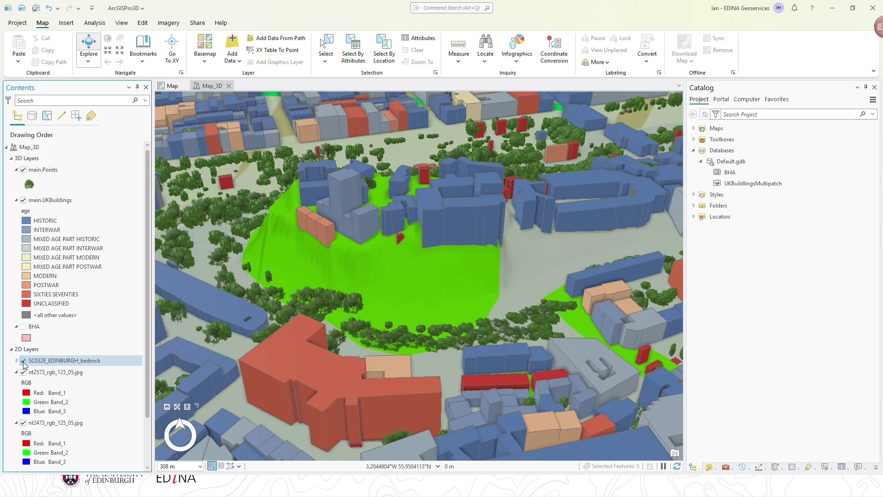
pyautogui.click(24, 361)
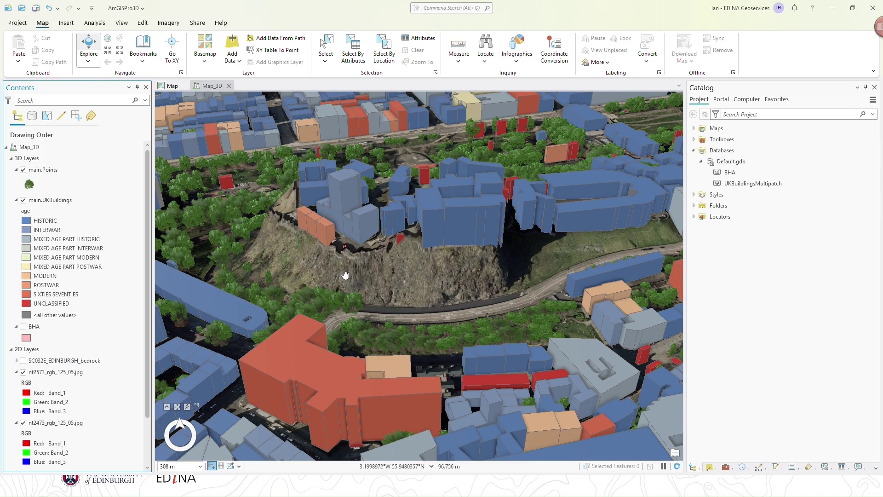
# - Examine the NT27SE.asc and NT27SW.asc ground elevation sources and view the terrain around the castle rock from different angles
pyautogui.moveTo(148, 324); pyautogui.dragTo(153, 392)
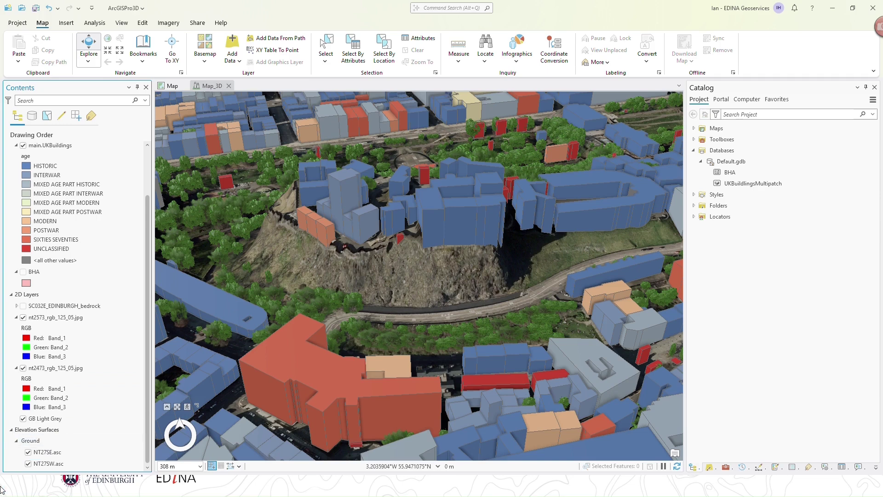
pyautogui.click(46, 453)
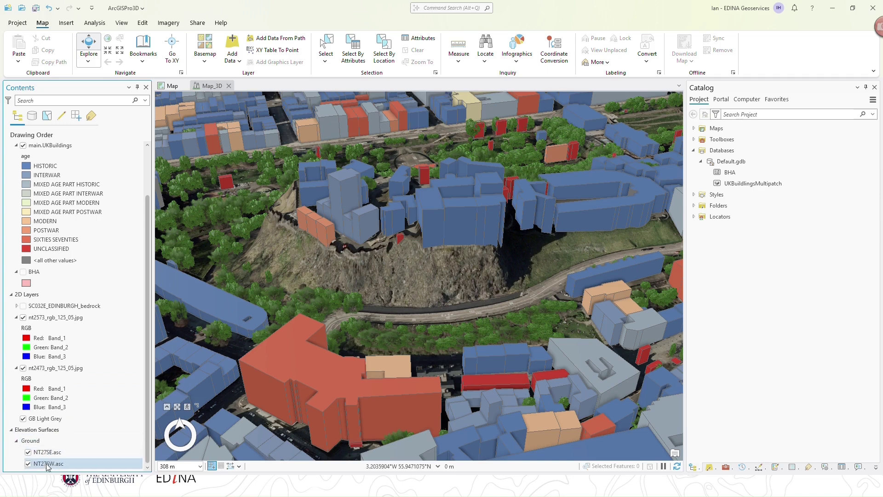
pyautogui.click(49, 463)
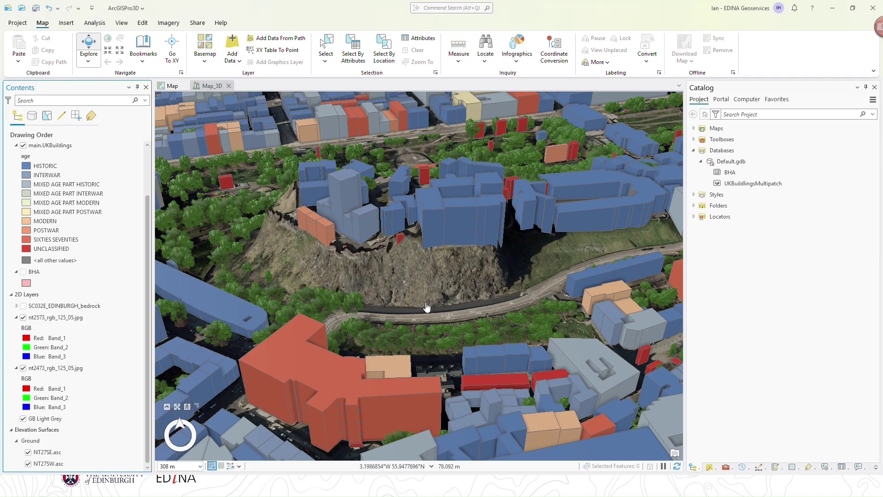
pyautogui.moveTo(436, 336); pyautogui.dragTo(435, 357, button='middle')
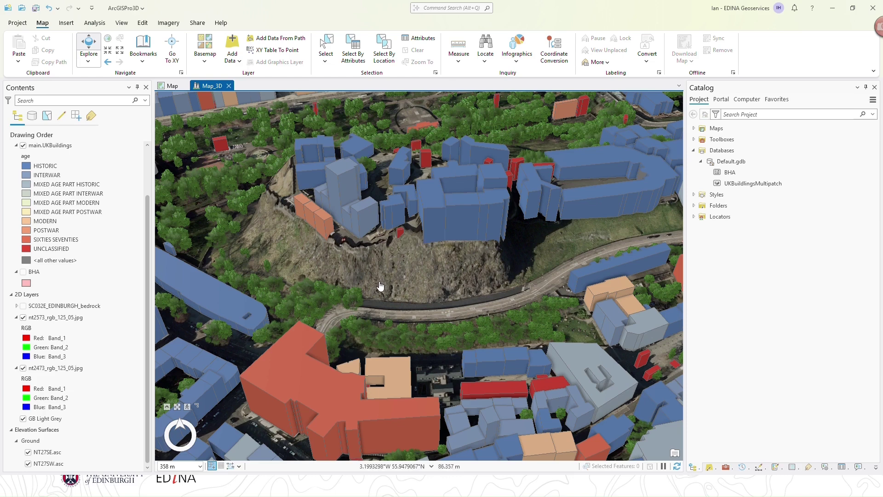
pyautogui.moveTo(374, 290); pyautogui.dragTo(354, 271, button='middle')
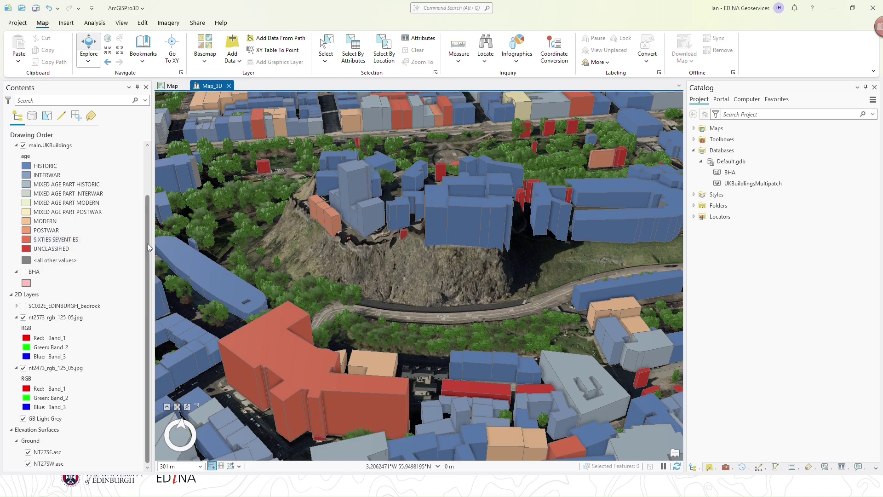
# - Remove the BHA and SC032E_EDINBURGH_bedrock layers from the Map_3D scene
pyautogui.moveTo(147, 238); pyautogui.dragTo(155, 173)
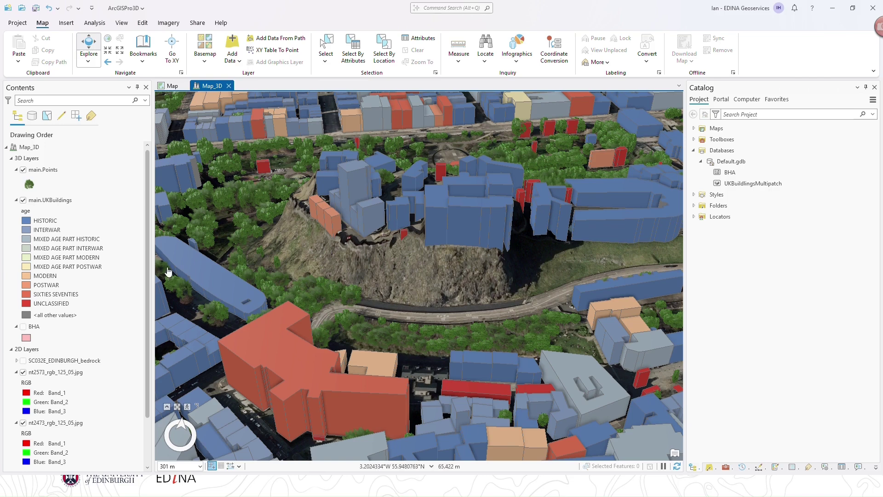
pyautogui.moveTo(147, 248); pyautogui.dragTo(143, 286)
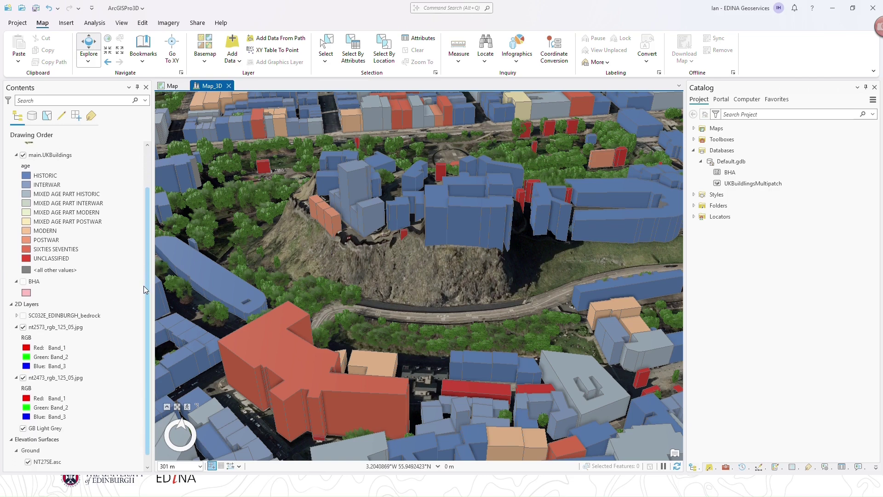
pyautogui.click(40, 284)
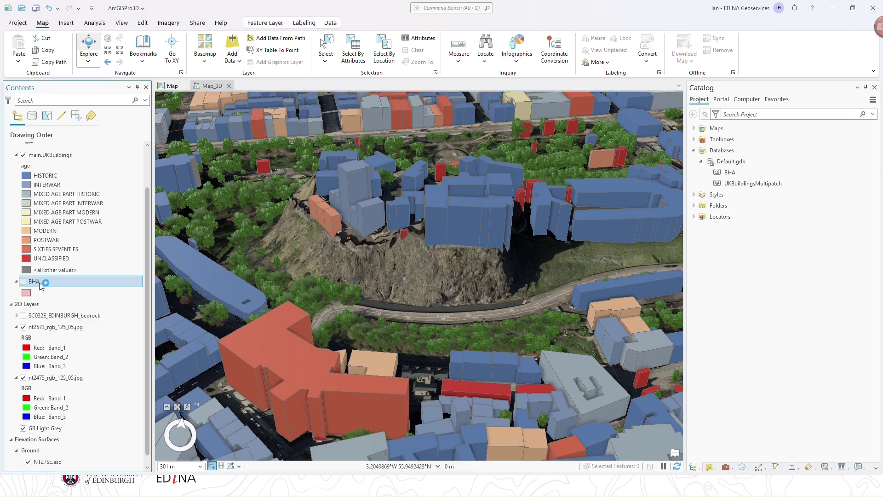
pyautogui.rightClick(40, 282)
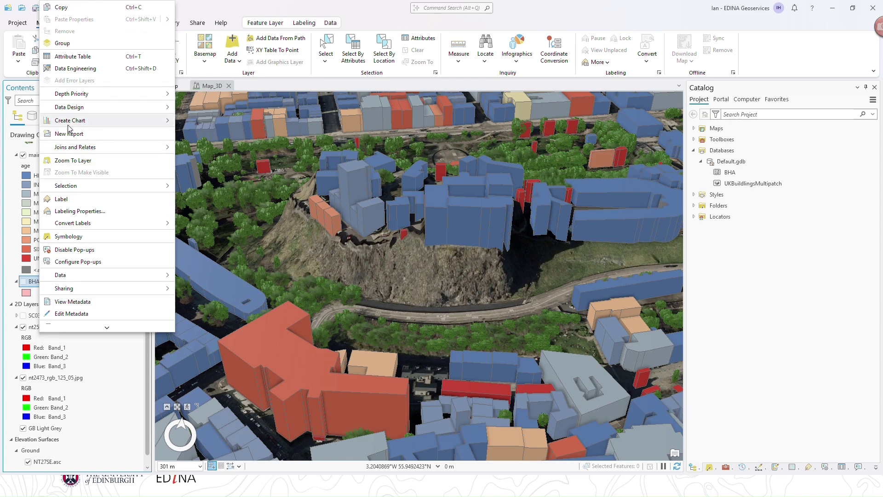
pyautogui.moveTo(69, 124)
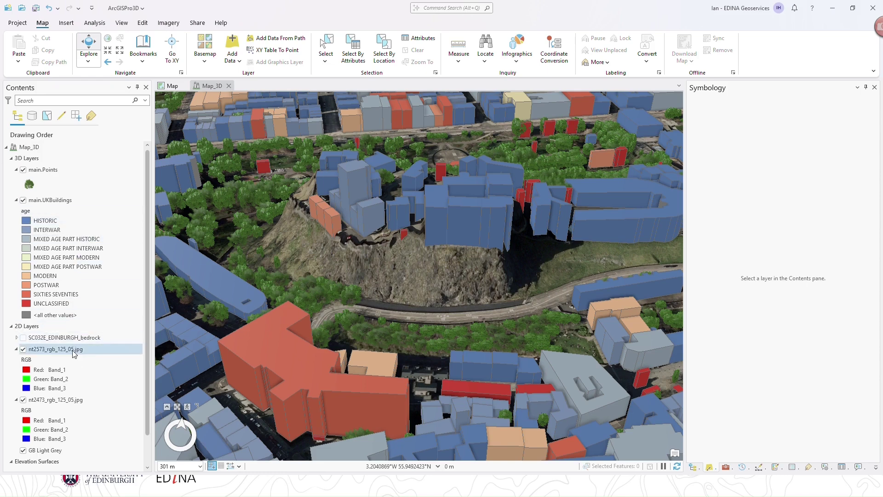
pyautogui.click(65, 338)
pyautogui.rightClick(65, 340)
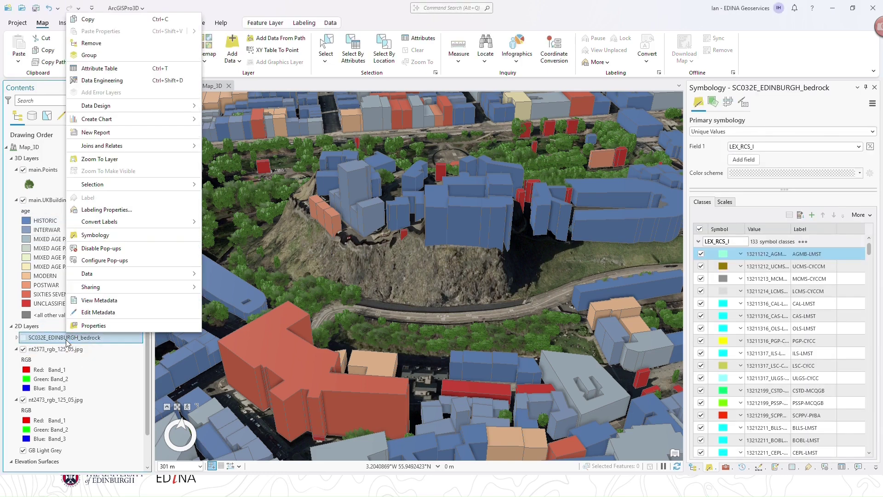
pyautogui.click(92, 45)
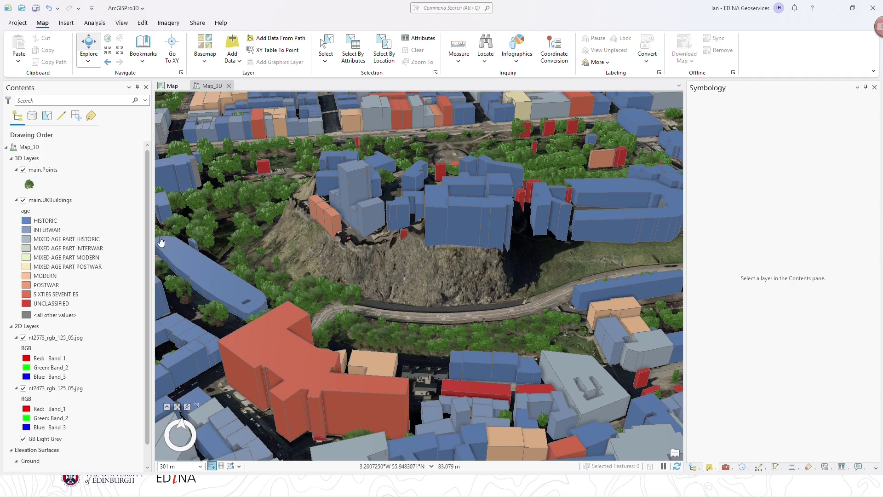
# - Find the Layer 3D To Feature Class geoprocessing tool and set main.Points as its input feature layer
pyautogui.click(68, 170)
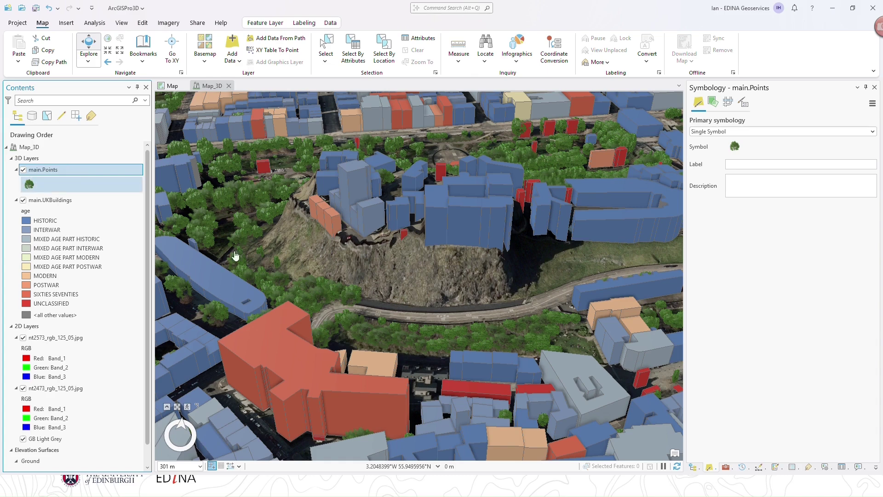
pyautogui.click(726, 467)
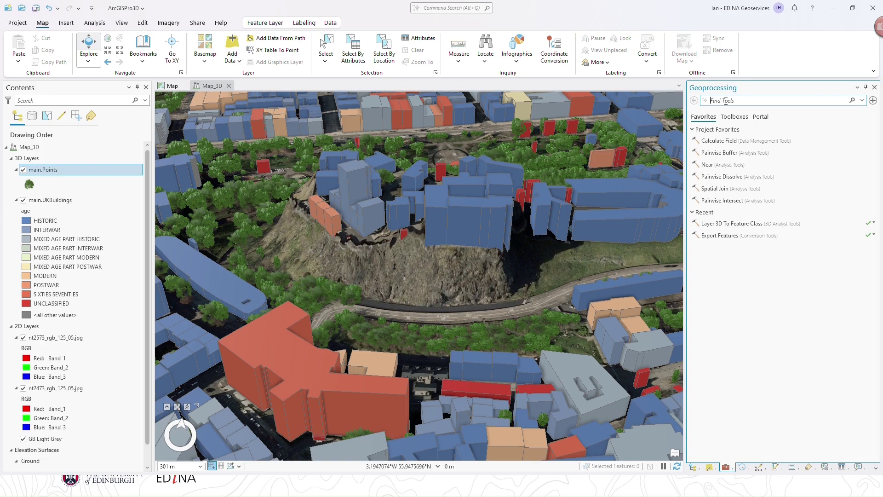
pyautogui.write('layer 3d to')
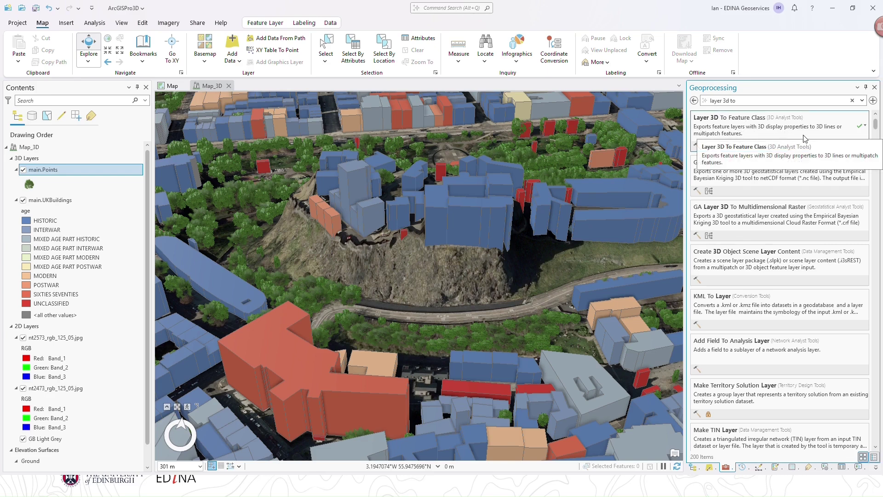
pyautogui.click(741, 129)
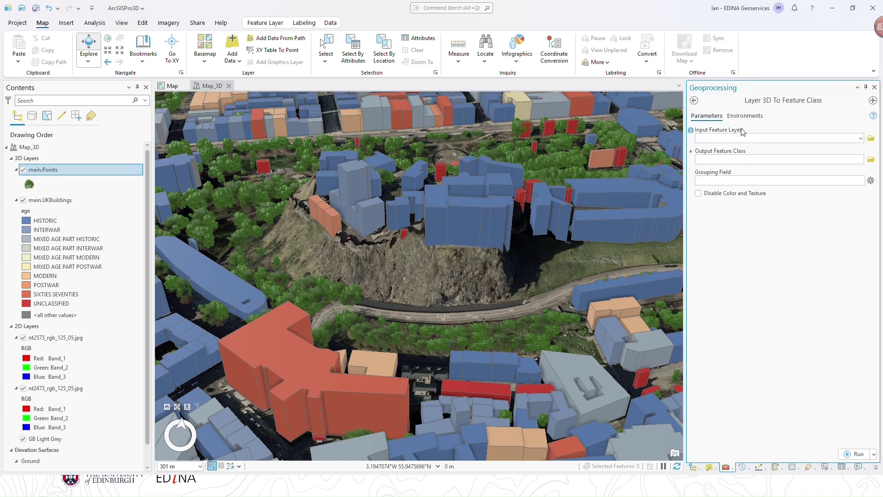
pyautogui.click(860, 139)
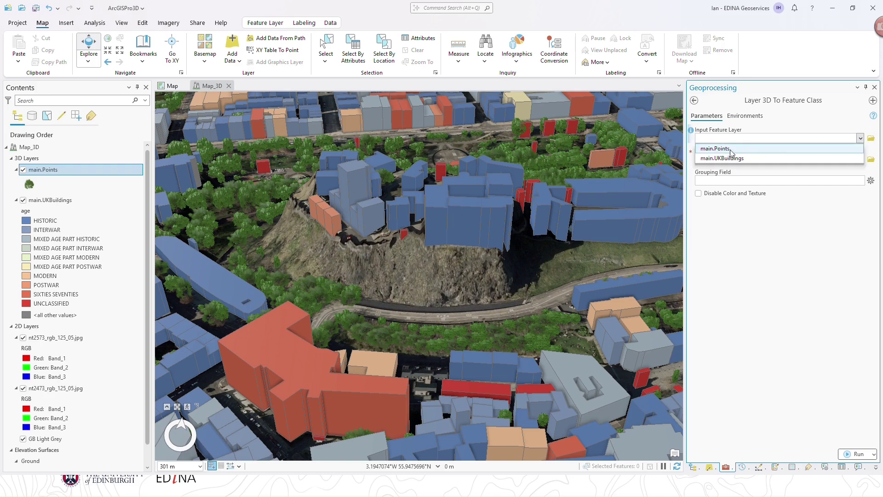
pyautogui.click(703, 149)
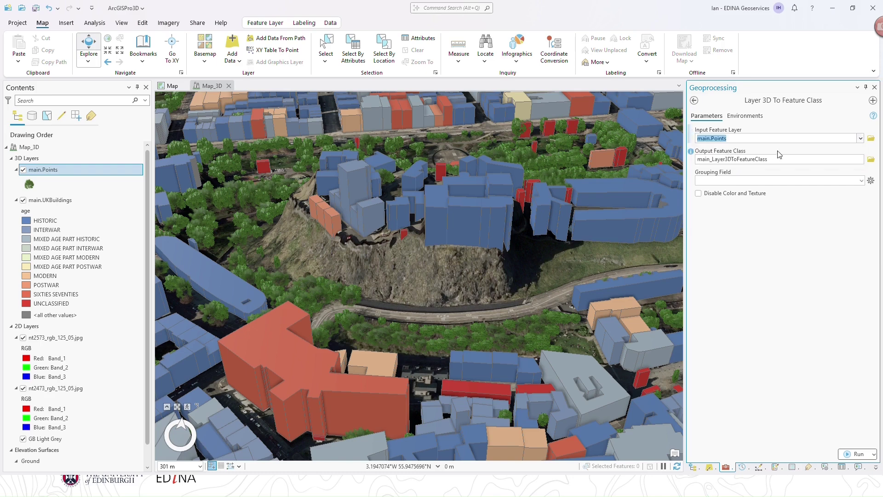
# - Name the output feature class NationalTreeMapMultipatch in Default.gdb and run the tree layer conversion
pyautogui.click(807, 161)
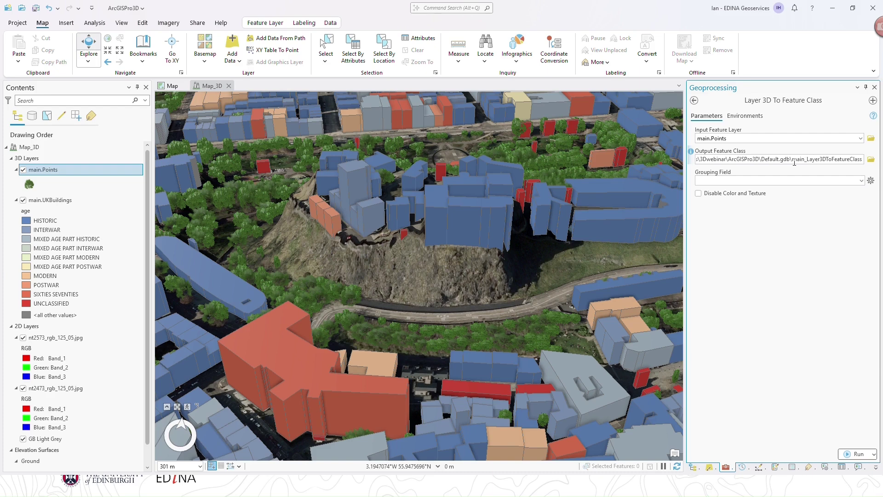
pyautogui.moveTo(793, 162); pyautogui.dragTo(882, 160)
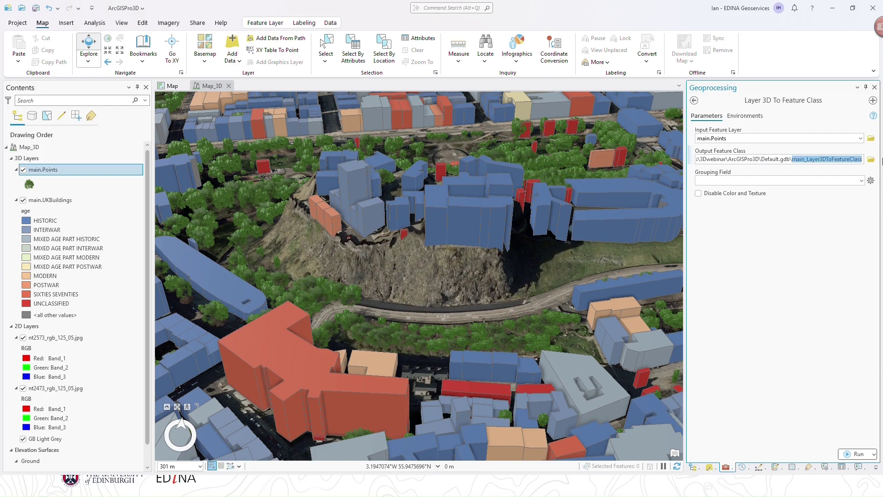
pyautogui.write('NationalTr')
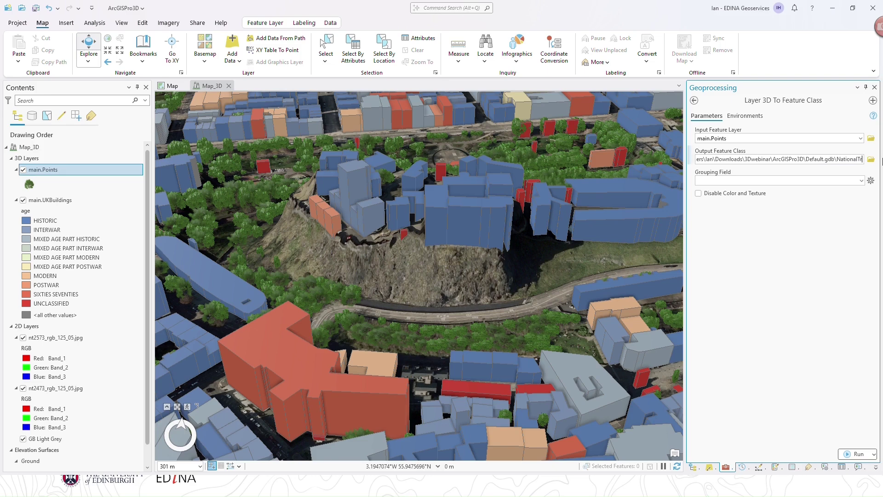
pyautogui.write('eeMapMu')
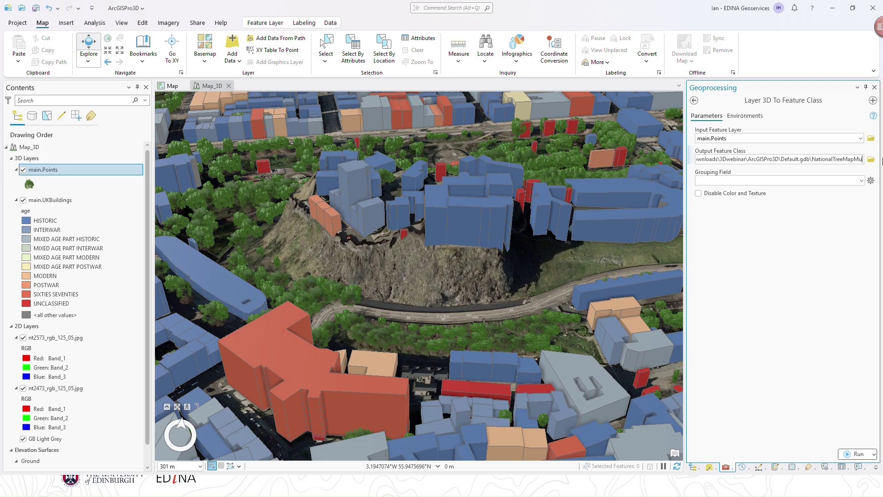
pyautogui.write('ltipatch')
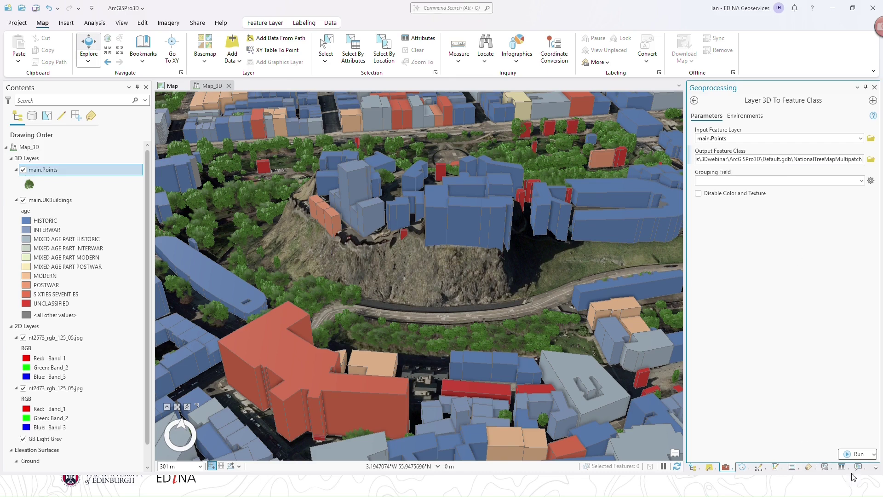
pyautogui.click(856, 454)
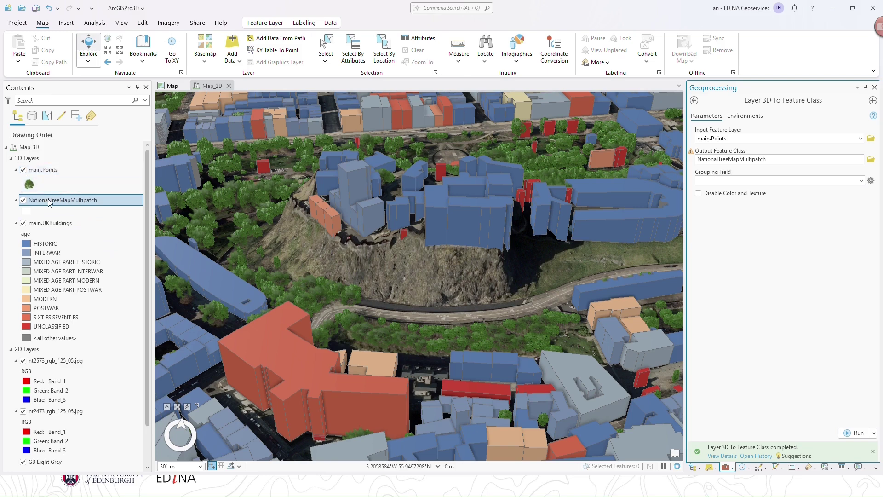
# - Remove the original main.Points tree layer from the scene
pyautogui.click(56, 170)
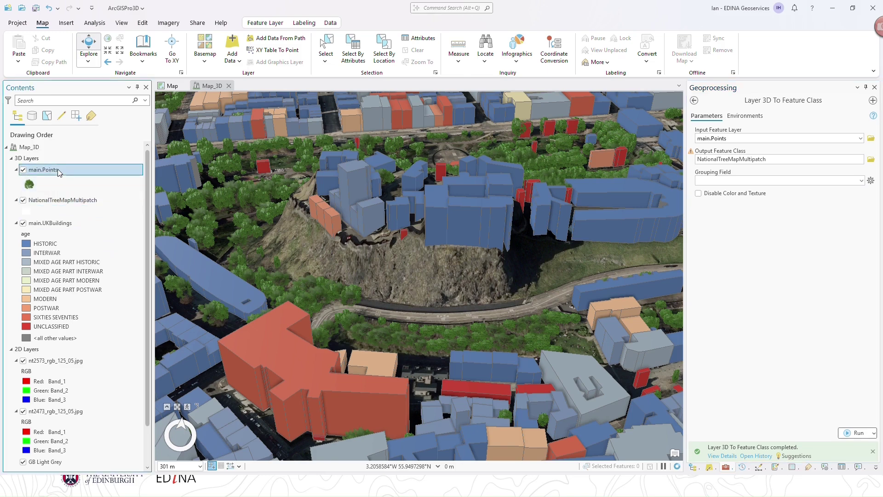
pyautogui.rightClick(57, 169)
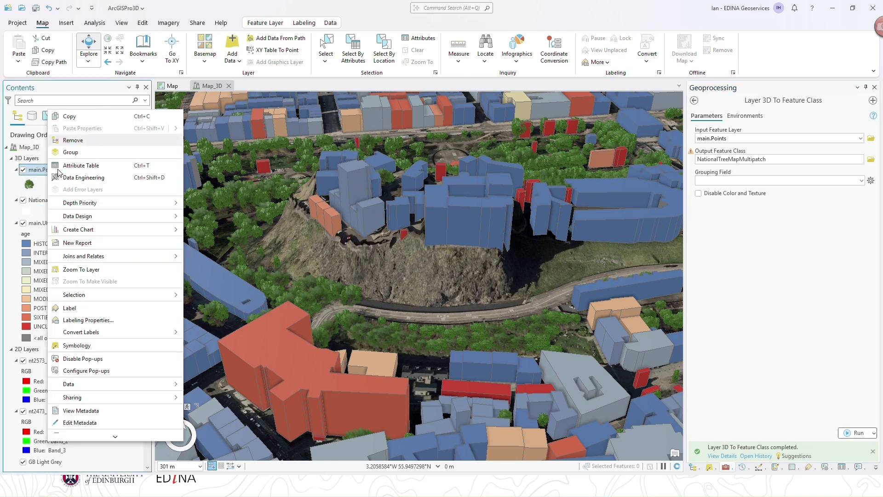
pyautogui.click(71, 144)
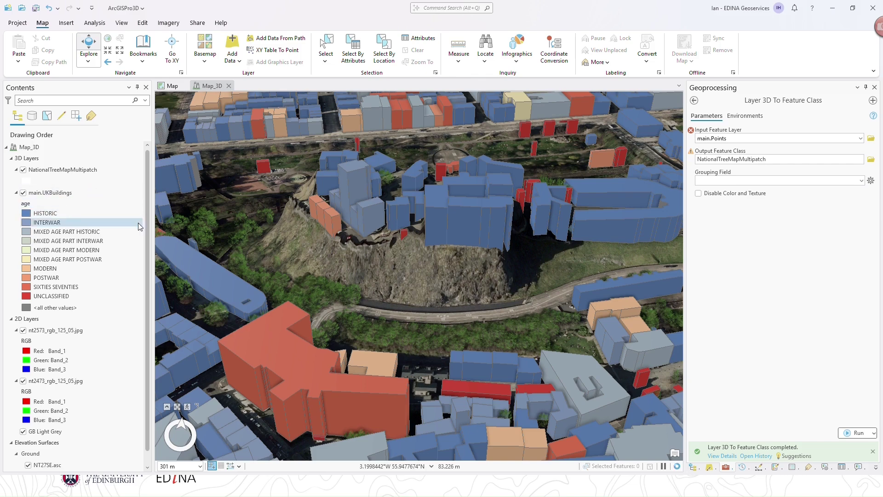
# - Reopen the Layer 3D To Feature Class tool with blank parameters and set main.UKBuildings as its input feature layer
pyautogui.click(694, 101)
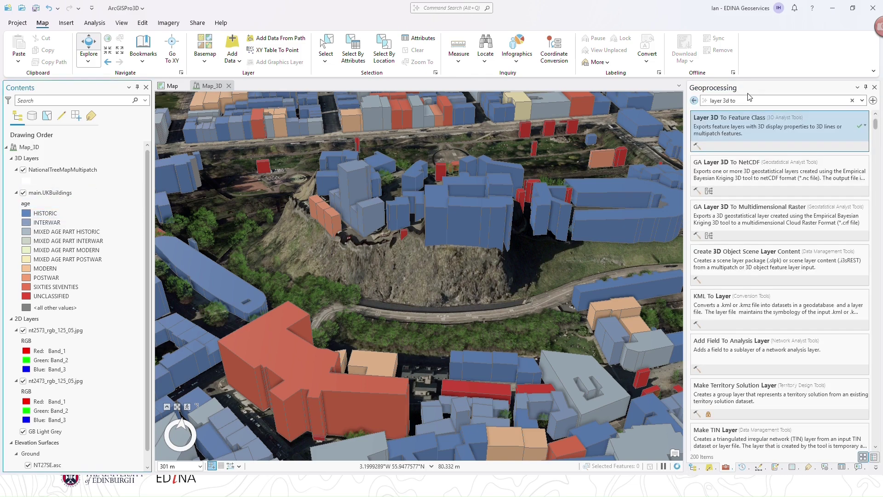
pyautogui.click(735, 127)
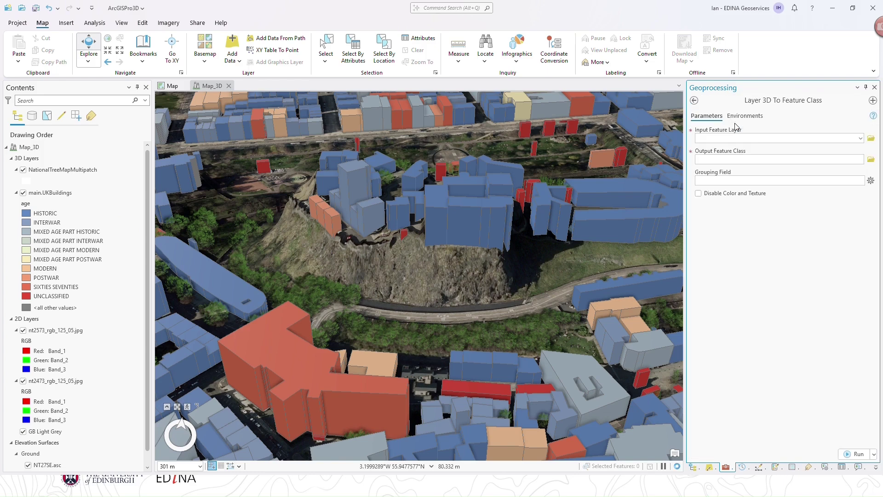
pyautogui.click(860, 138)
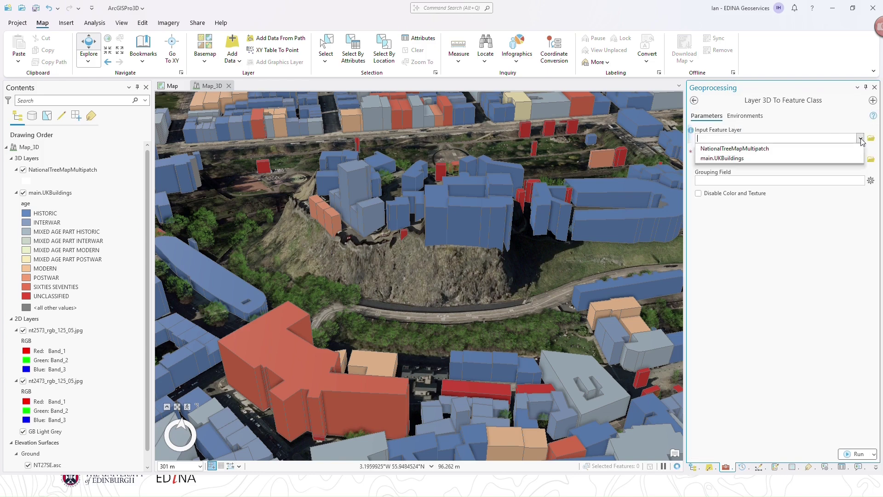
pyautogui.click(735, 158)
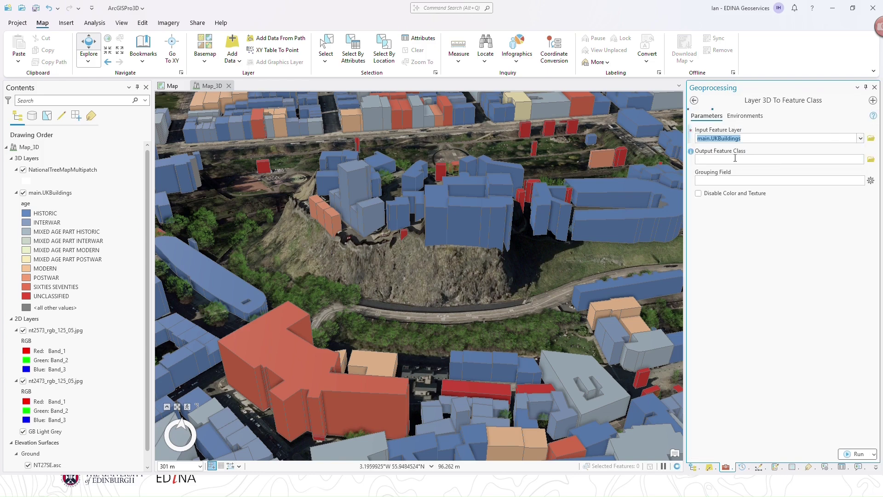
# - Name the output feature class of the buildings conversion UKBuildingsMultipatch in Default.gdb
pyautogui.click(820, 161)
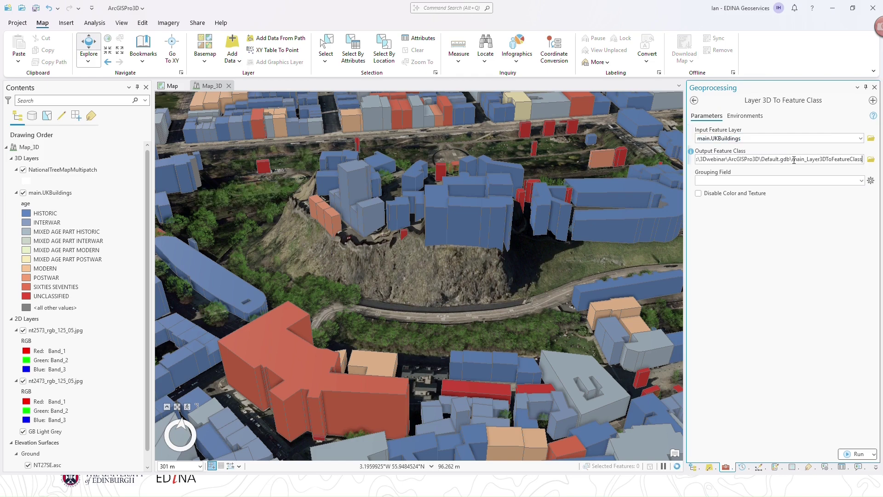
pyautogui.doubleClick(798, 163)
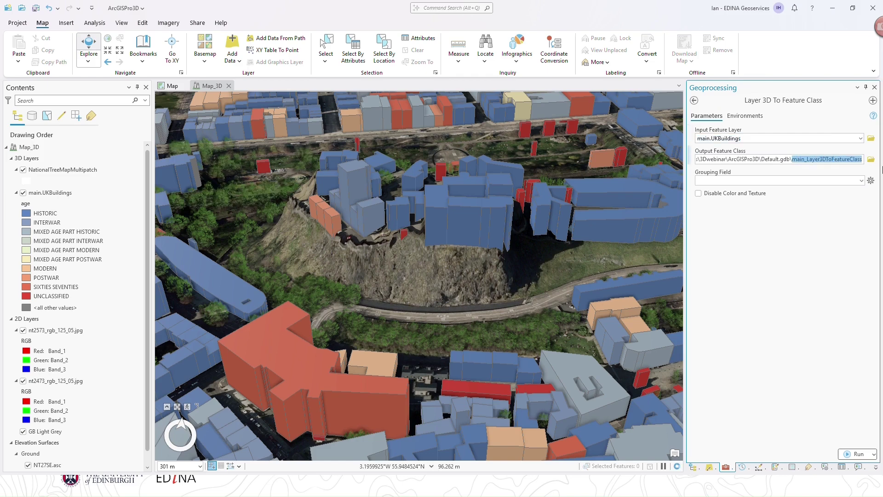
pyautogui.write('UKBuildi')
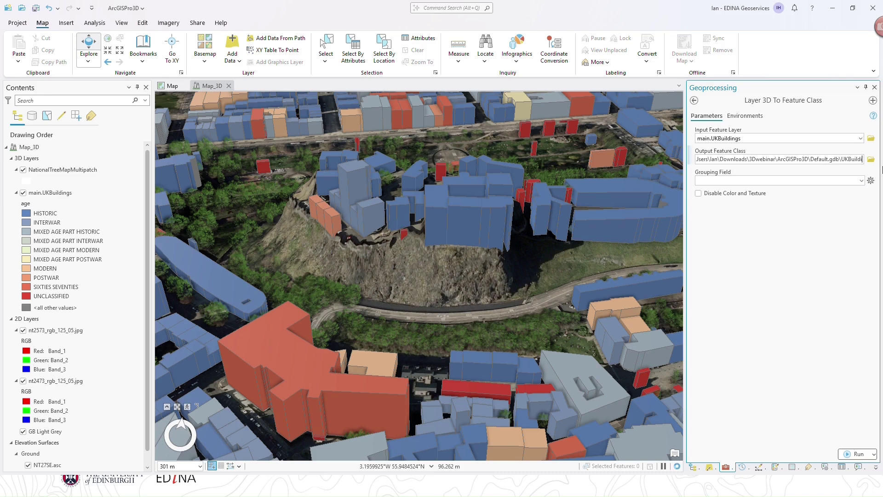
pyautogui.write('ngsMultipatch')
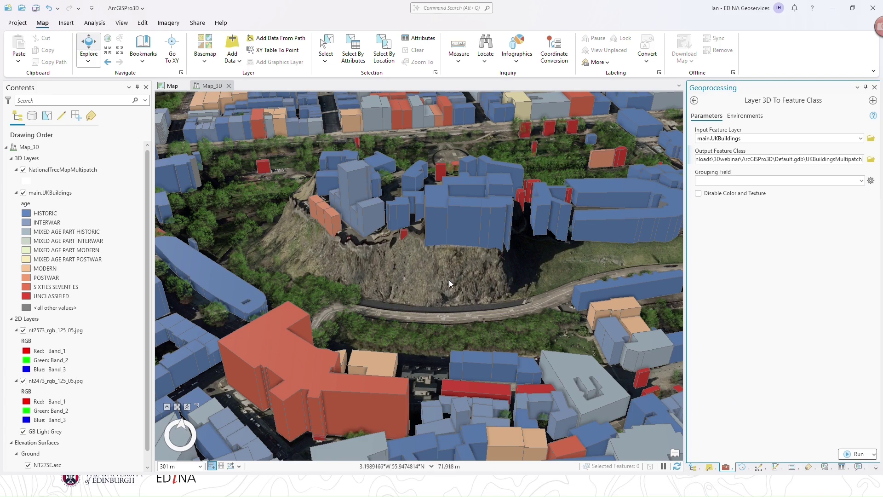
# - Add the UKBuildlingsMultipatch feature class from the project's Default.gdb to the current scene
pyautogui.click(693, 467)
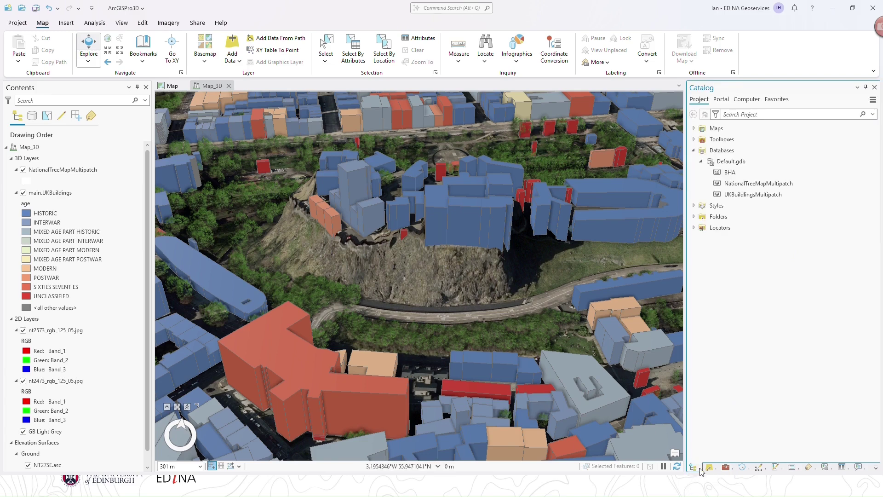
pyautogui.click(754, 195)
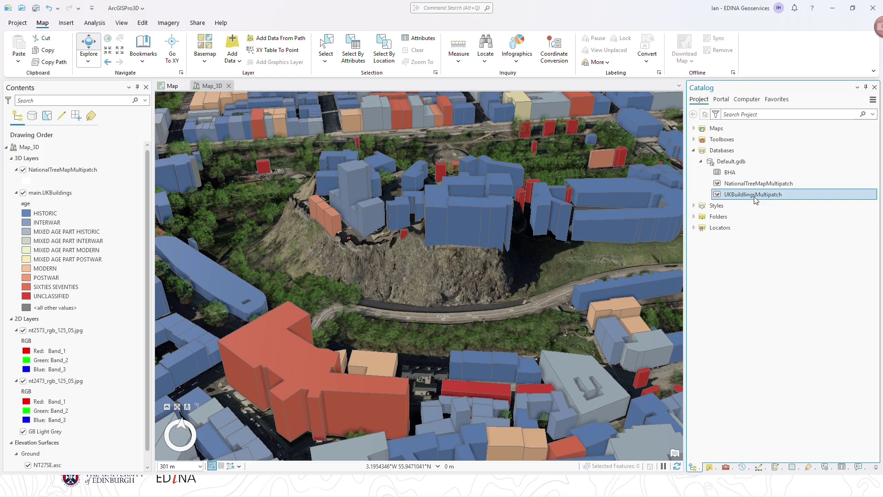
pyautogui.rightClick(753, 197)
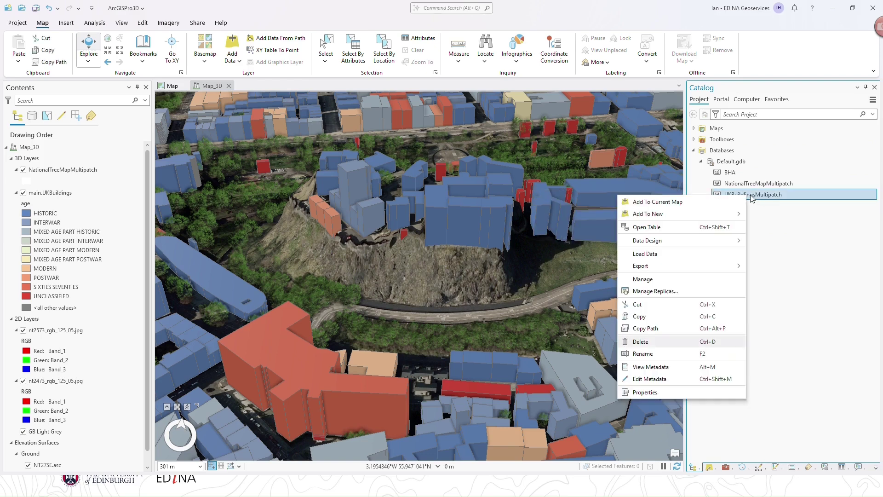
pyautogui.click(692, 205)
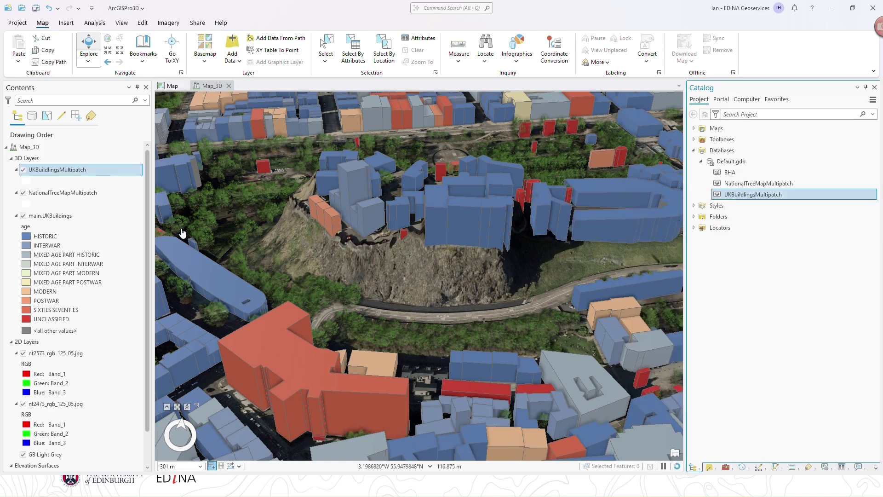
# - Remove the original main.UKBuildings layer from the scene
pyautogui.click(53, 217)
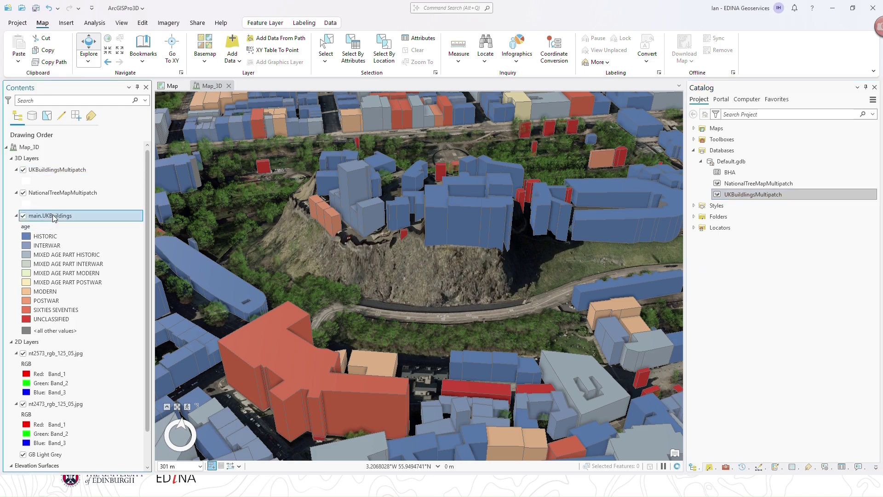
pyautogui.rightClick(54, 217)
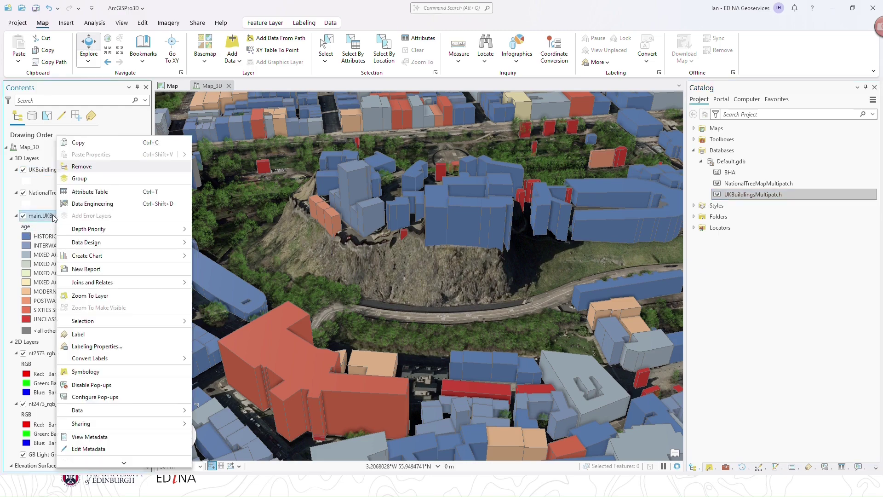
pyautogui.click(86, 166)
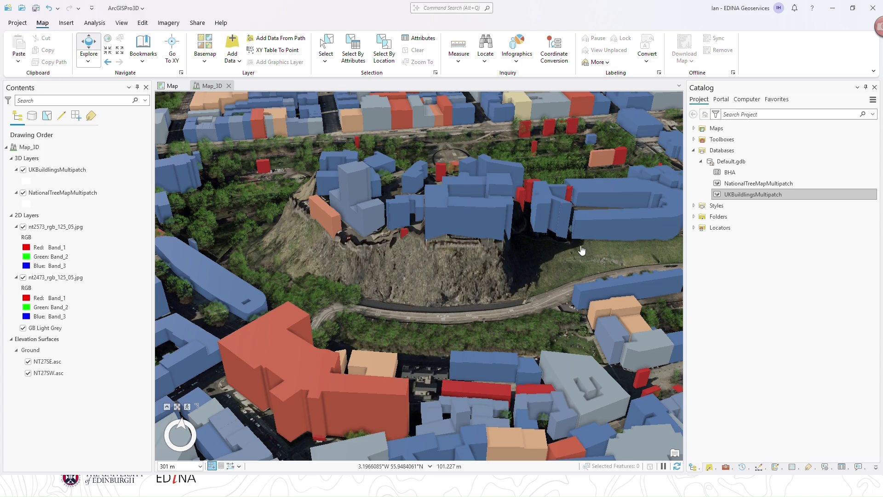
# - Create a bookmark named Overview from a wide, elevated view of the castle rock and the surrounding city
pyautogui.scroll(-3, 414, 262)
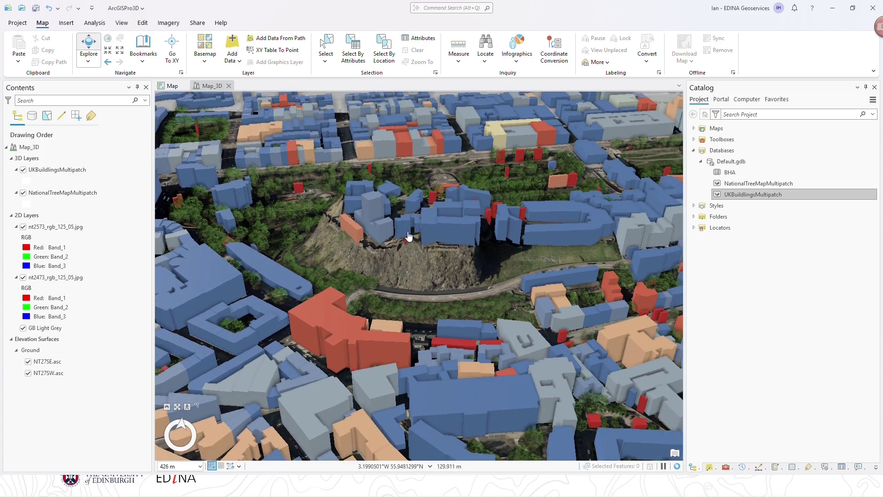
pyautogui.scroll(-2, 409, 237)
pyautogui.click(422, 253)
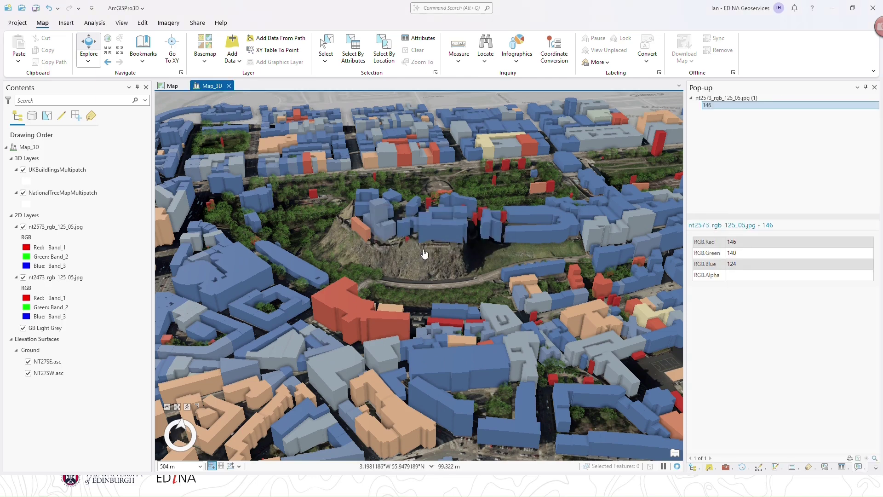
pyautogui.moveTo(420, 270)
pyautogui.mouseDown(button='middle')
pyautogui.moveTo(415, 306)
pyautogui.moveTo(420, 287)
pyautogui.mouseUp(button='middle')
pyautogui.moveTo(431, 252); pyautogui.dragTo(363, 248, button='middle')
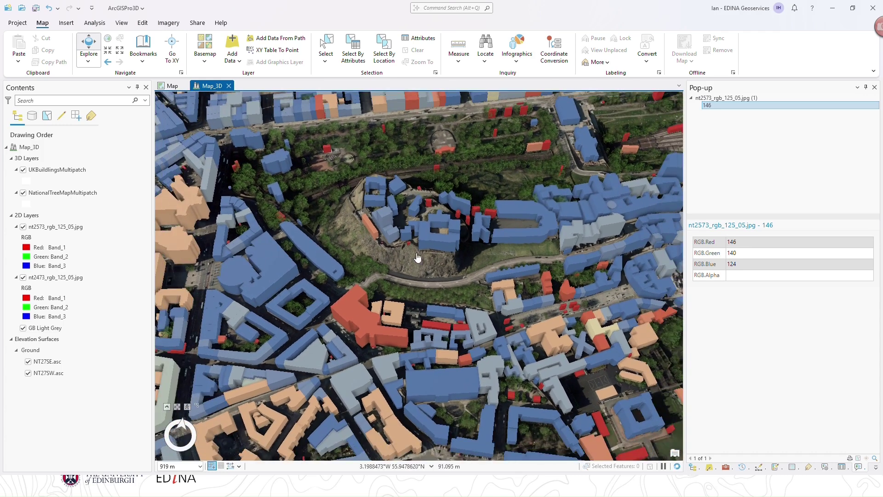
pyautogui.click(147, 63)
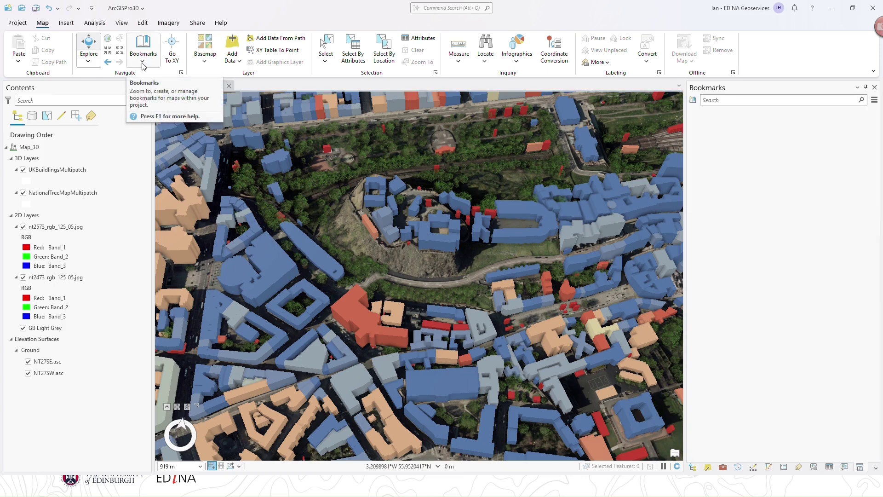
pyautogui.click(143, 64)
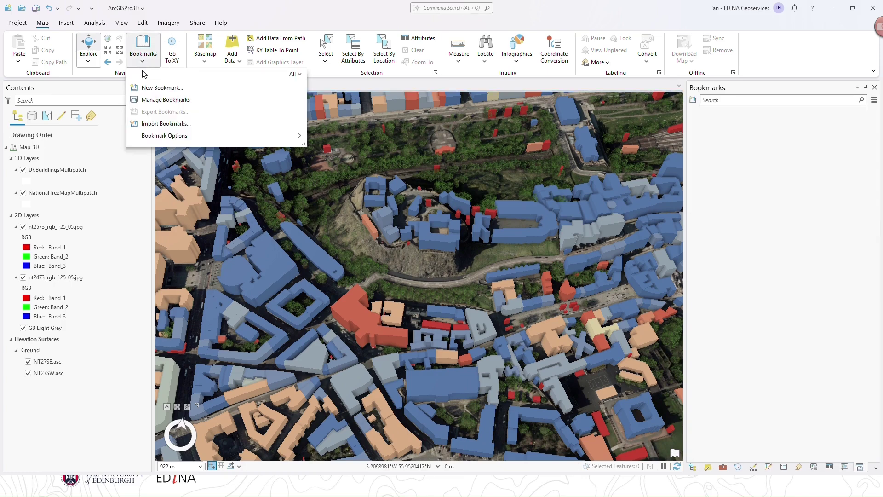
pyautogui.click(158, 91)
pyautogui.write('C')
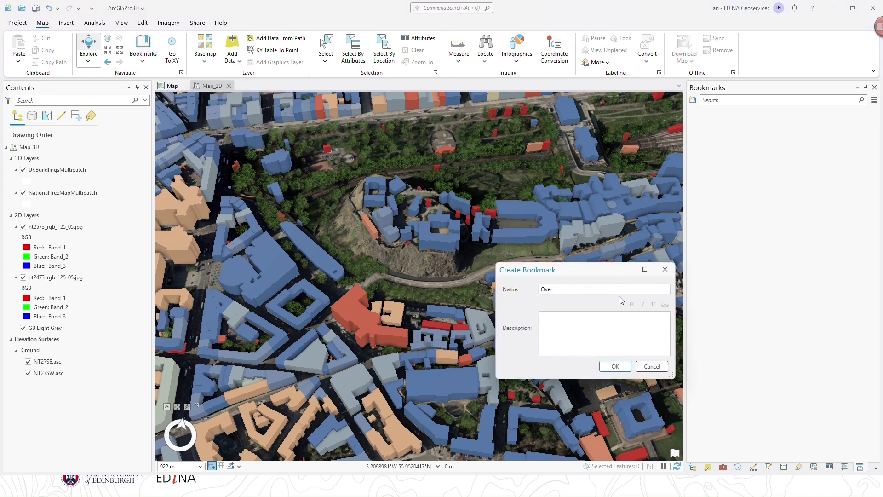
pyautogui.click(616, 366)
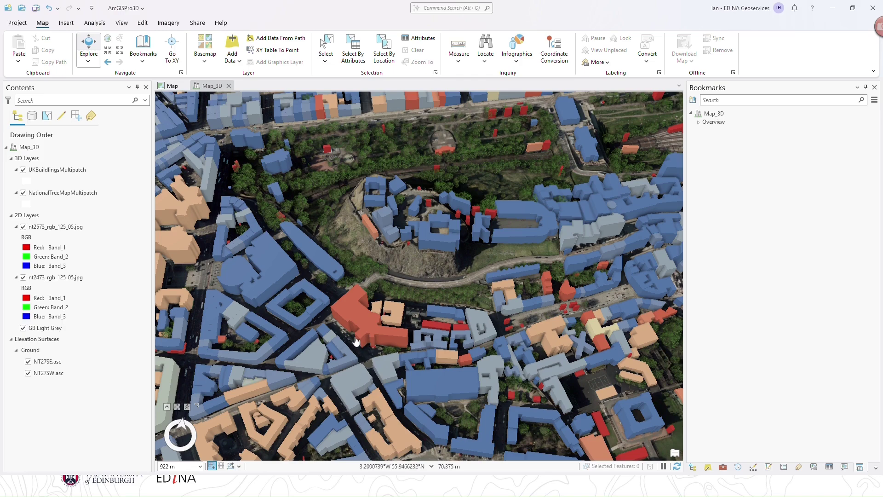
# - Create a bookmark named Argyle House from a close oblique view of the large red building south of the castle rock
pyautogui.scroll(3, 342, 342)
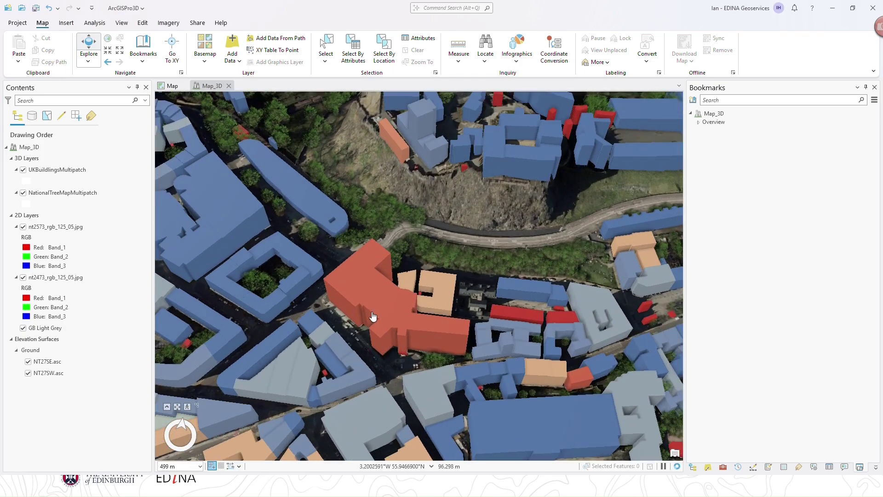
pyautogui.scroll(2, 373, 316)
pyautogui.scroll(1, 371, 320)
pyautogui.scroll(2, 371, 321)
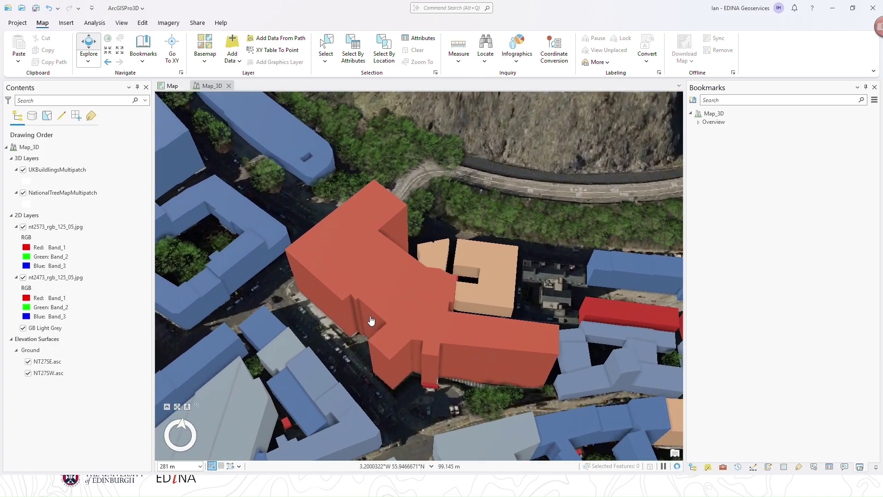
pyautogui.click(424, 298)
pyautogui.moveTo(423, 298); pyautogui.dragTo(470, 230, button='middle')
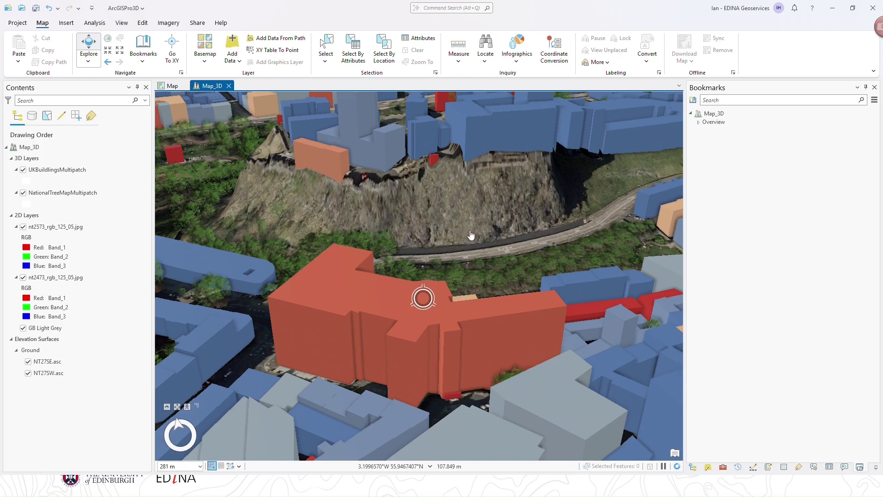
pyautogui.scroll(3, 414, 276)
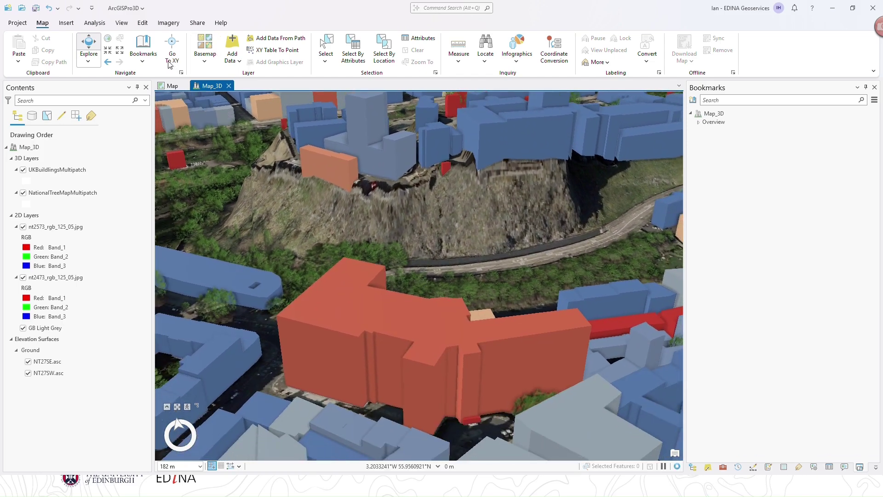
pyautogui.click(143, 55)
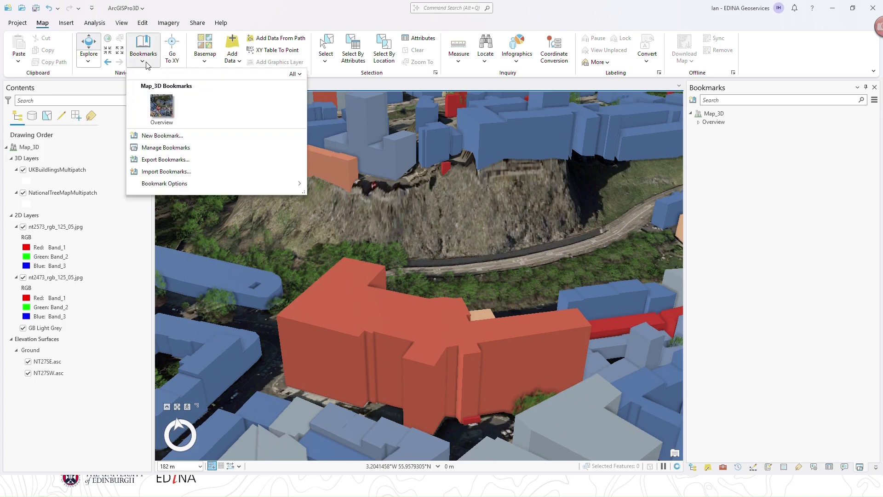
pyautogui.click(159, 136)
pyautogui.write('Argyle House')
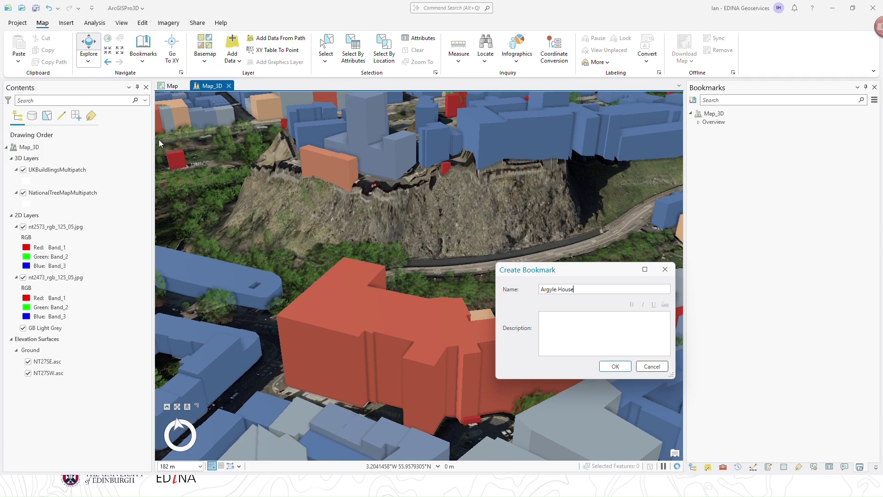
pyautogui.click(615, 366)
# - Create a bookmark named Princes Street Gardens from an oblique view over the wooded gardens towards the castle rock
pyautogui.scroll(-5, 403, 249)
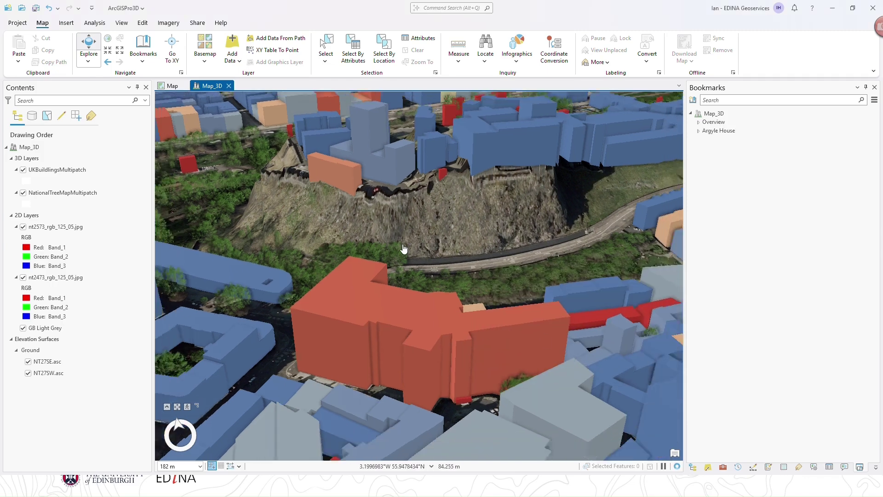
pyautogui.scroll(-4, 317, 237)
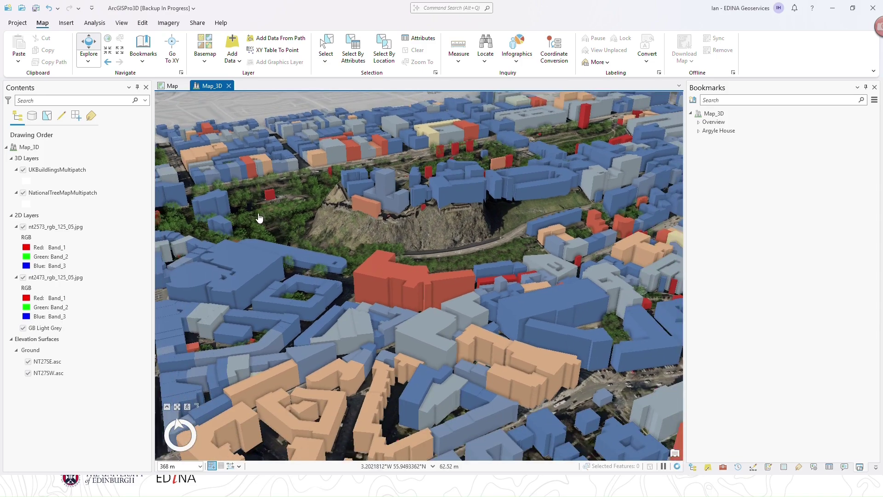
pyautogui.moveTo(333, 277); pyautogui.dragTo(508, 346)
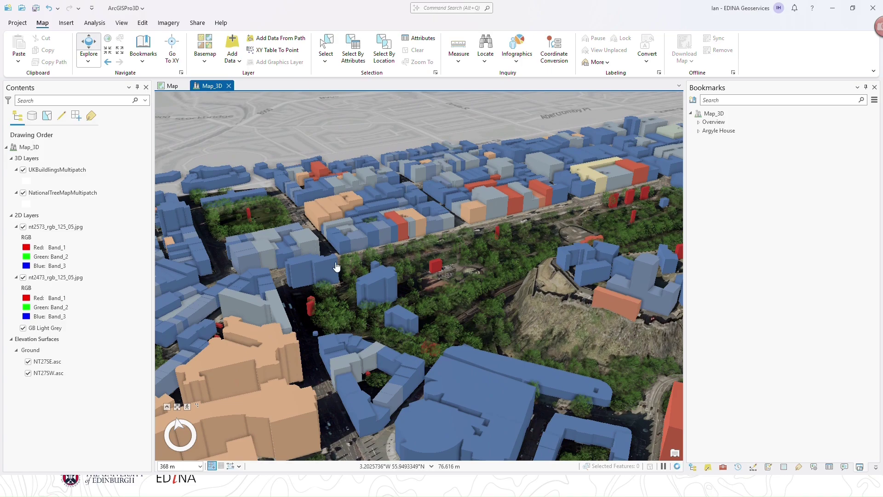
pyautogui.scroll(5, 425, 283)
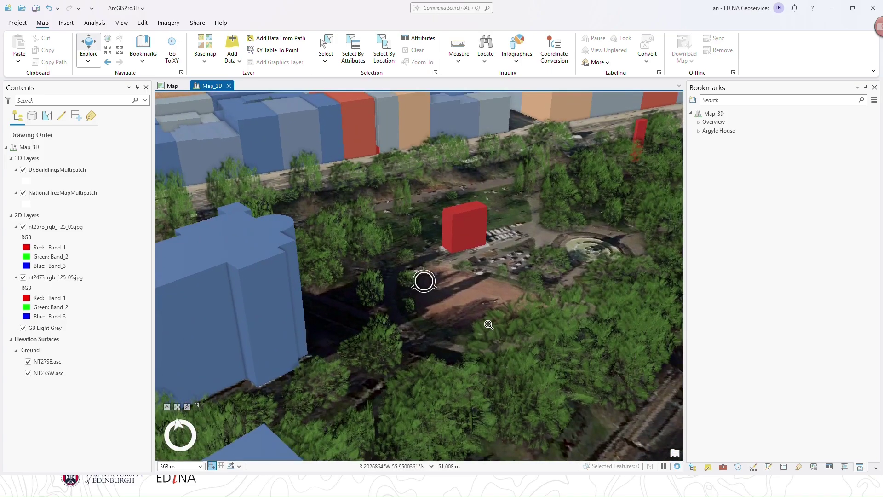
pyautogui.moveTo(409, 279); pyautogui.dragTo(640, 264, button='middle')
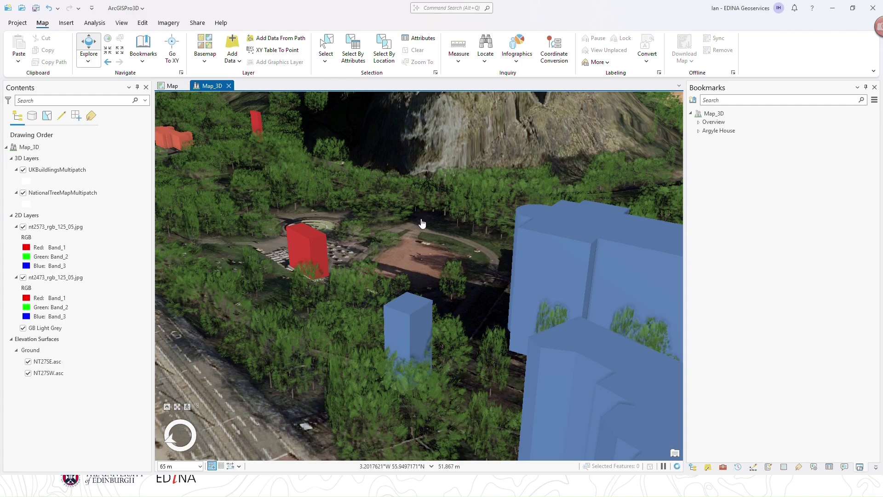
pyautogui.scroll(-2, 392, 235)
pyautogui.scroll(-2, 397, 290)
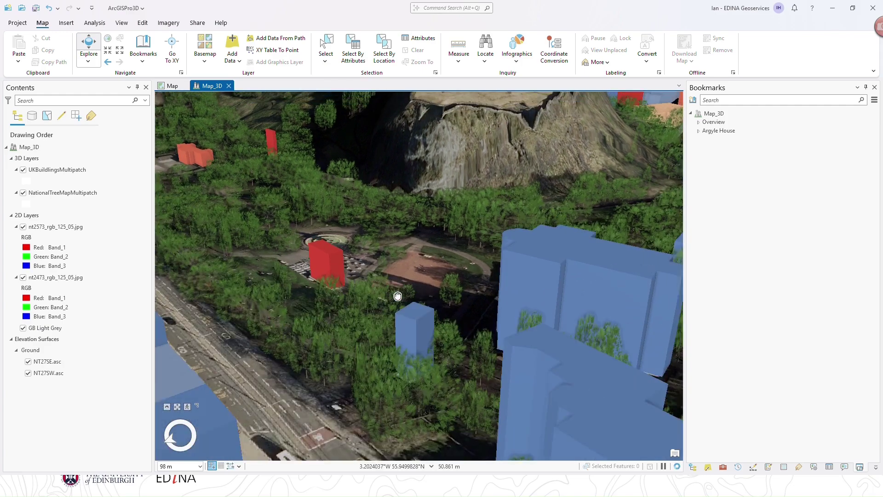
pyautogui.scroll(-3, 397, 289)
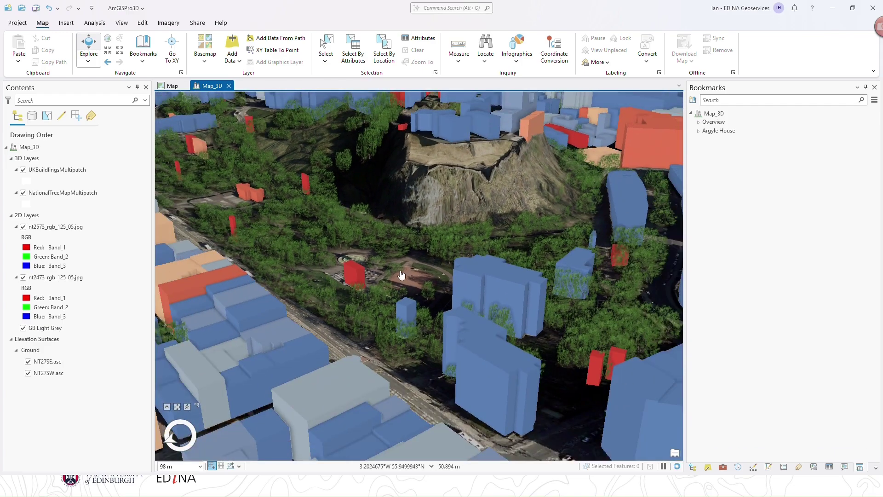
pyautogui.moveTo(416, 313); pyautogui.dragTo(409, 366)
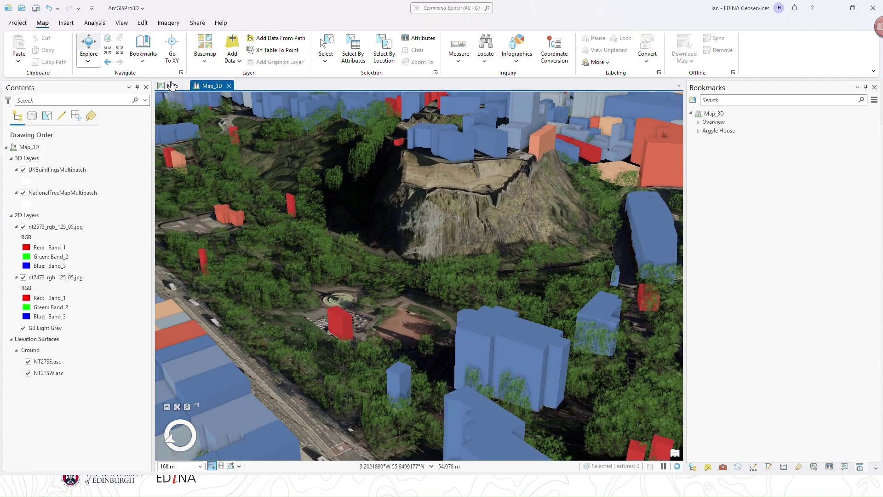
pyautogui.click(148, 66)
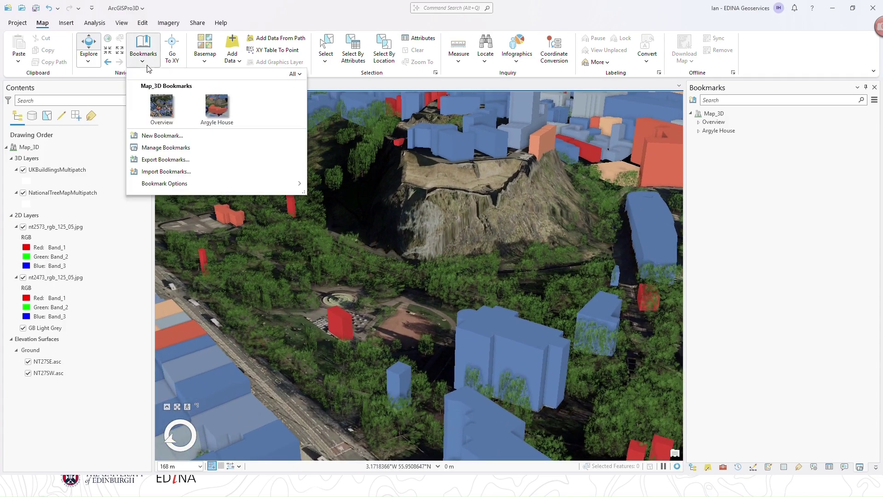
pyautogui.click(157, 135)
pyautogui.write('Princes Street Gardens')
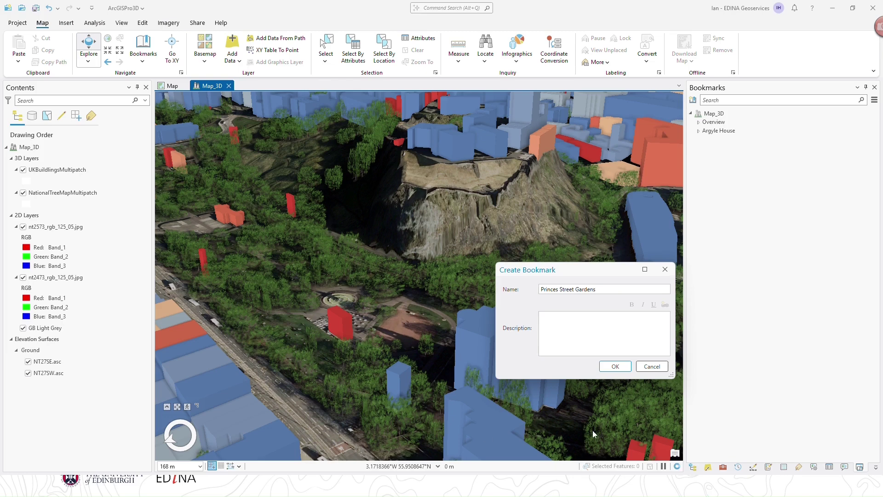
pyautogui.click(616, 366)
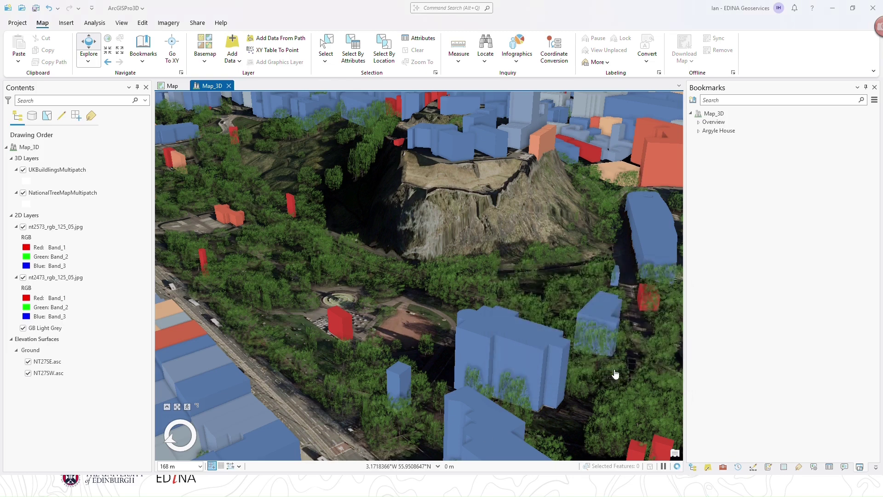
# - Check the saved bookmarks by jumping to Overview, to Argyle House and back to Overview
pyautogui.click(143, 61)
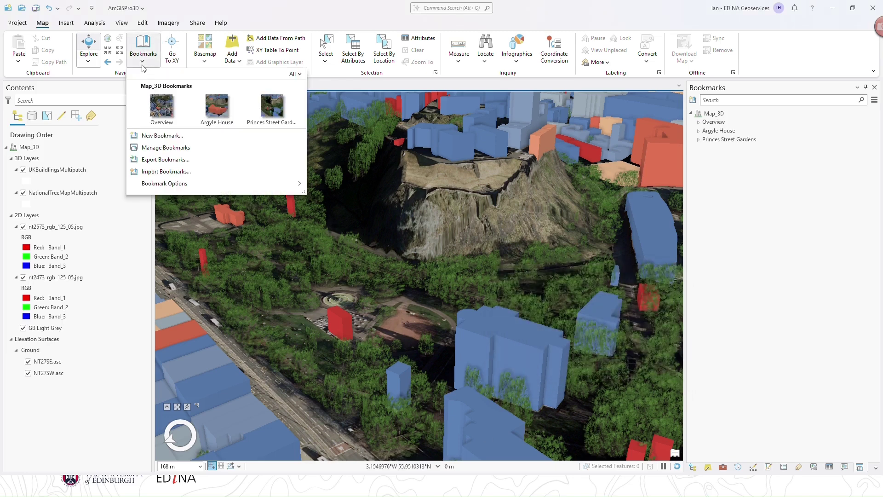
pyautogui.click(161, 111)
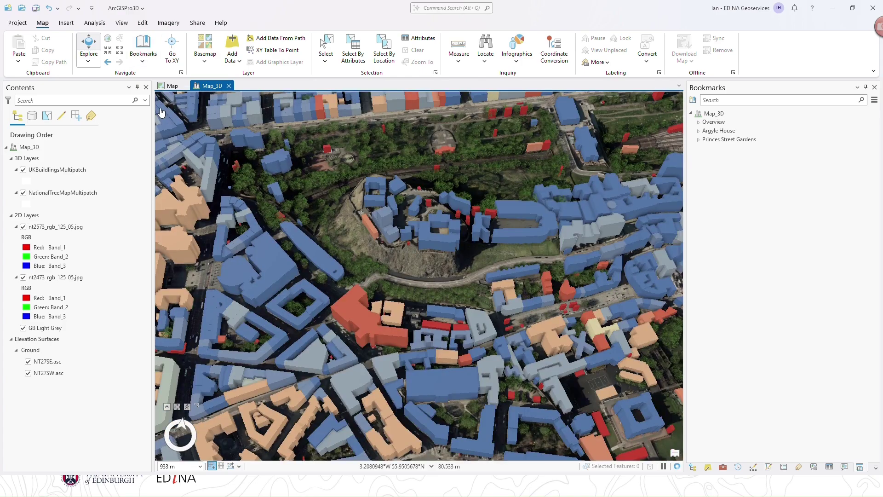
pyautogui.click(142, 53)
pyautogui.click(211, 107)
pyautogui.click(143, 53)
pyautogui.click(161, 102)
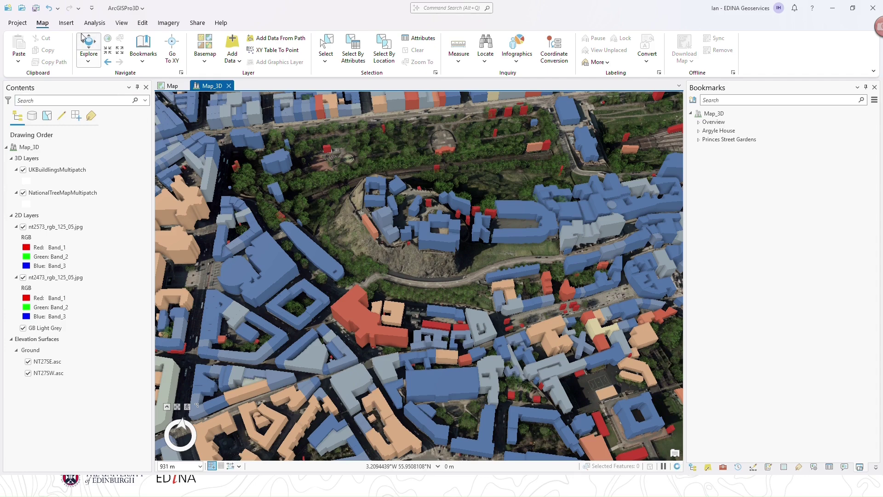
# - Save the project and start sharing the Map_3D scene as a web scene
pyautogui.click(35, 8)
pyautogui.click(197, 23)
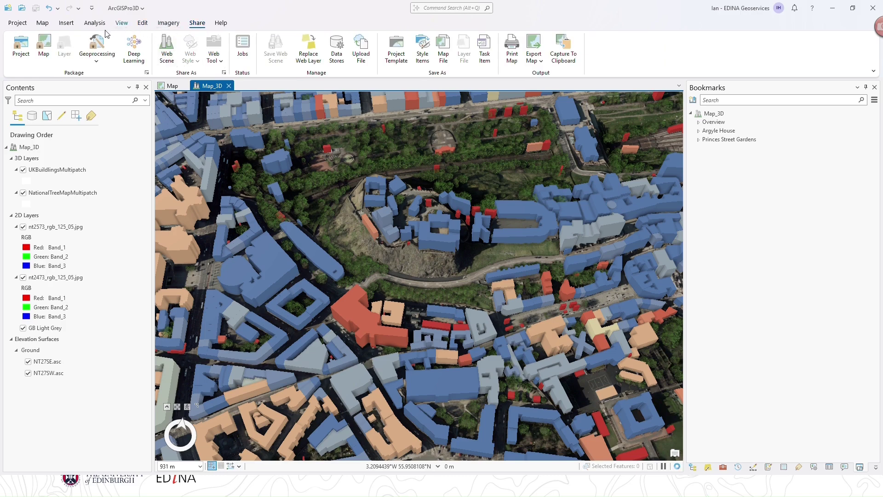
pyautogui.click(166, 51)
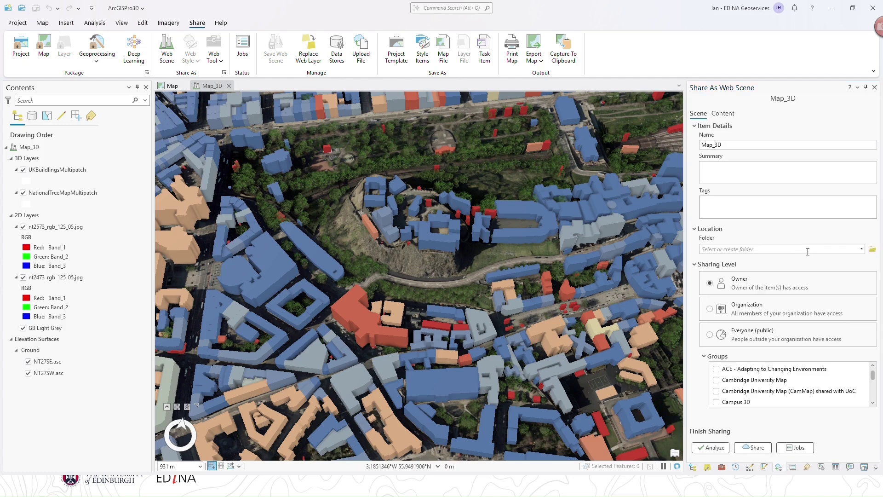
# - Name the web scene Edinburgh Castle 3D, summarize it as "3D web scene of Edinburgh Castle and environs" and choose the 3D webinar folder
pyautogui.click(763, 202)
pyautogui.moveTo(732, 144); pyautogui.dragTo(695, 147)
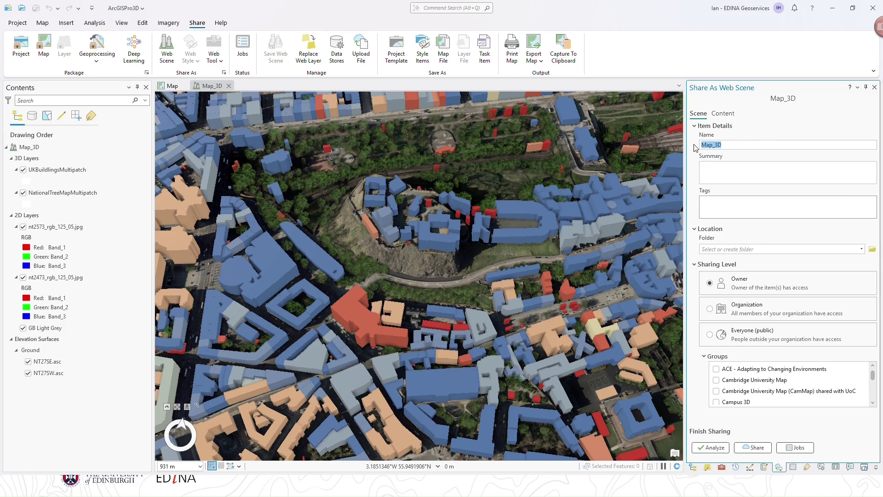
pyautogui.write('Edinburgh Castle 3D')
pyautogui.press('Tab')
pyautogui.write('3d W')
pyautogui.press('BackSpace')
pyautogui.press('BackSpace')
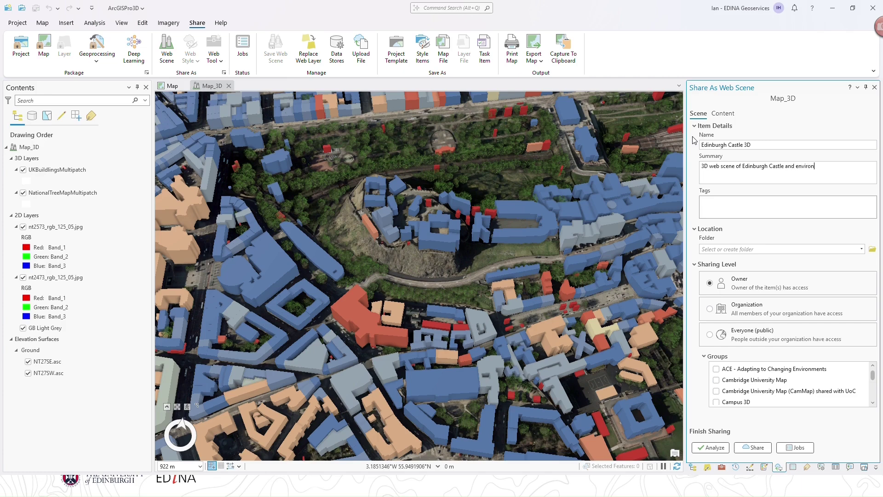
pyautogui.click(862, 249)
pyautogui.click(745, 265)
# - Review the web scene's content list, checking the item types of the elevation layers and their tile packages
pyautogui.click(724, 114)
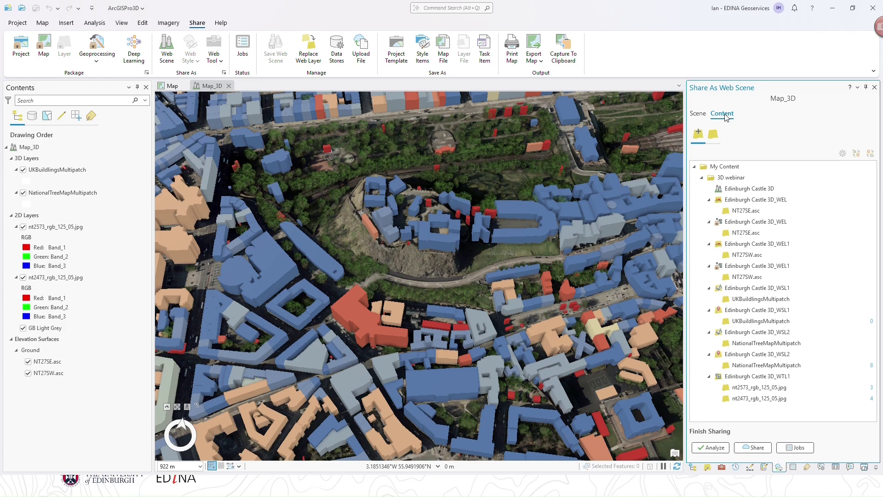
pyautogui.click(791, 269)
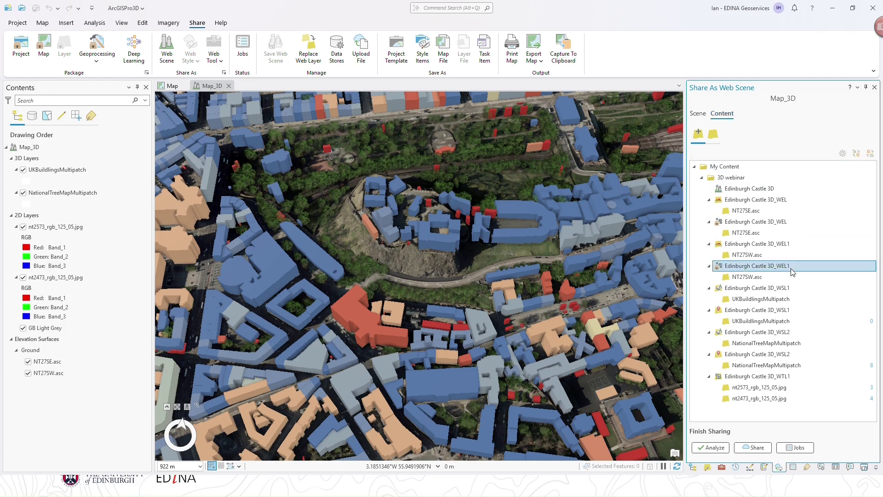
pyautogui.click(782, 288)
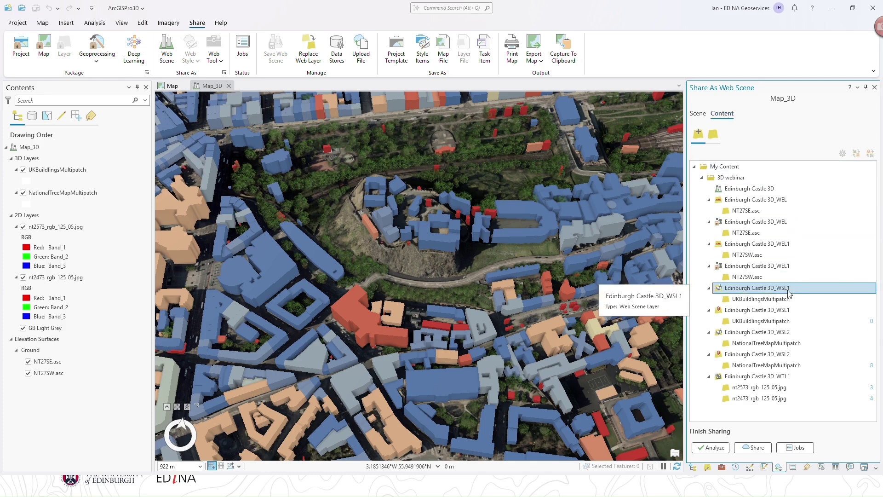
pyautogui.press('Down')
pyautogui.press('Down')
pyautogui.press('Down')
pyautogui.press('Down')
pyautogui.press('Down')
pyautogui.press('Down')
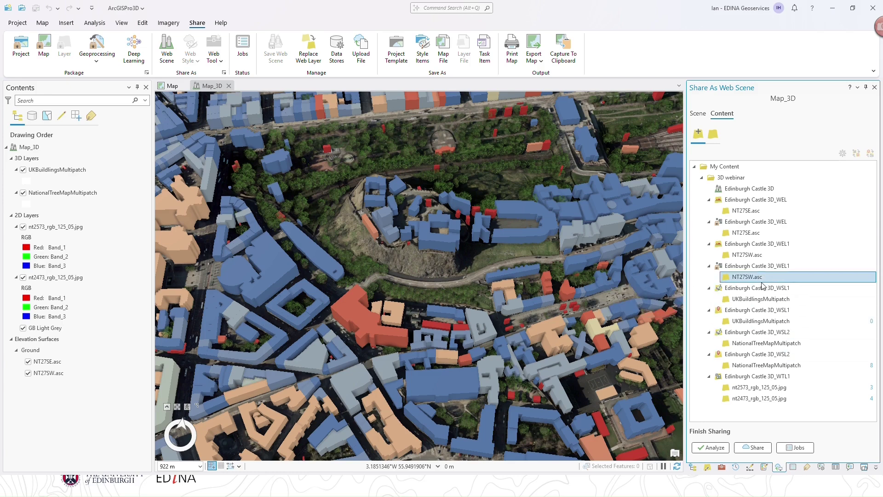
pyautogui.click(766, 233)
pyautogui.click(754, 199)
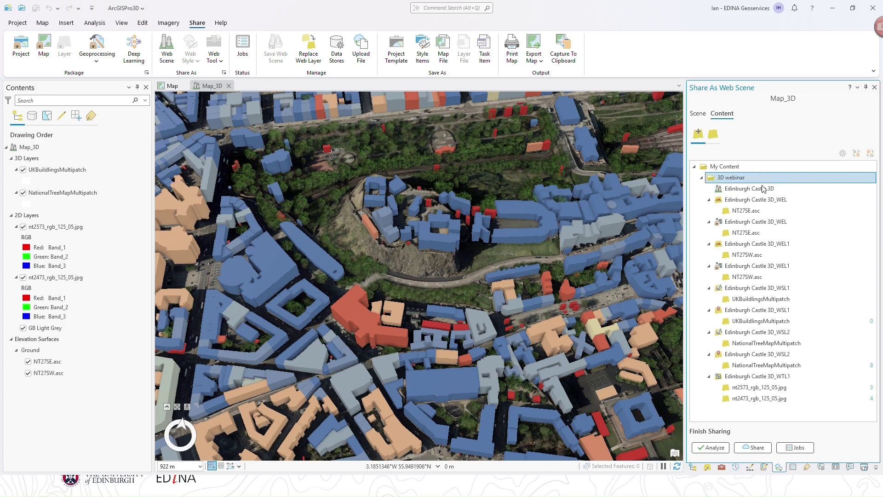
pyautogui.click(754, 222)
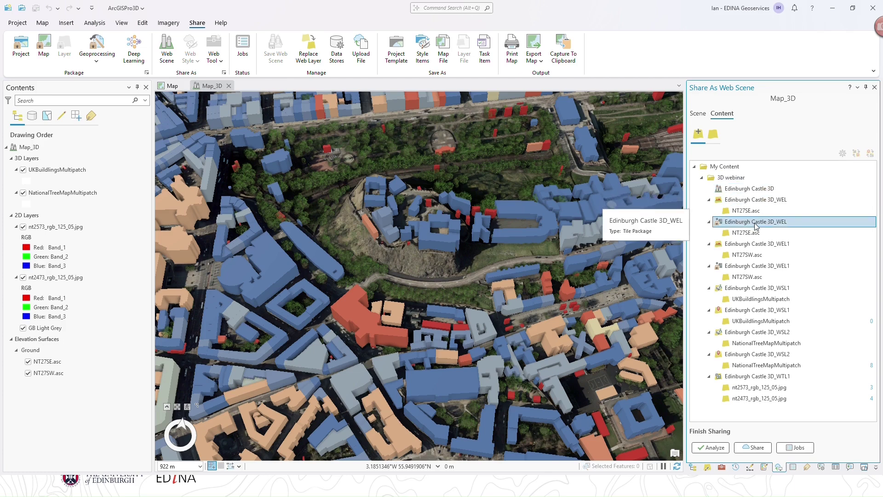
pyautogui.click(764, 212)
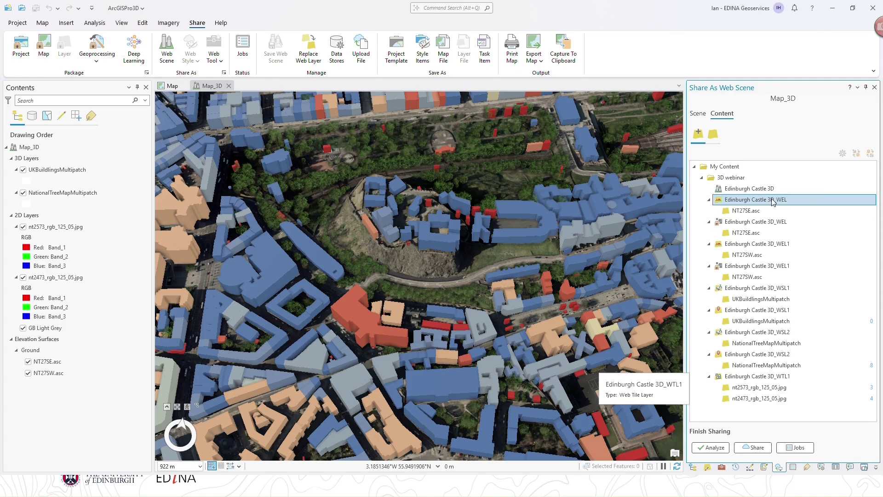
pyautogui.click(775, 243)
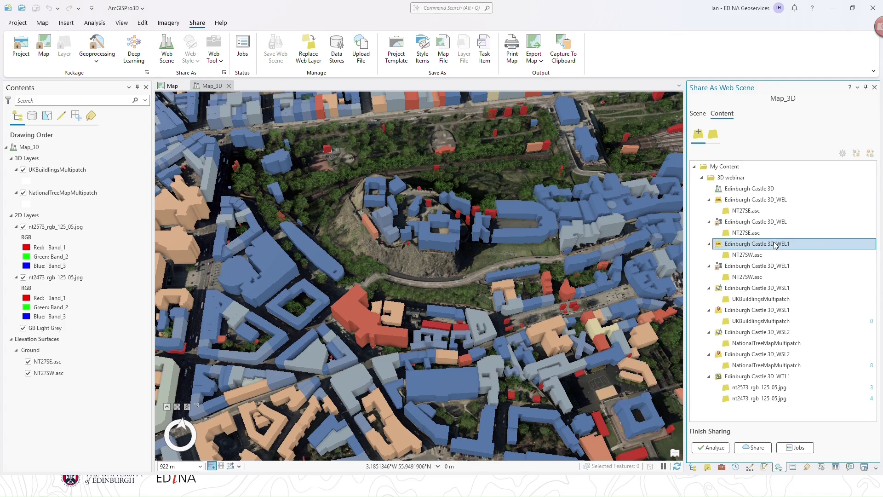
pyautogui.click(779, 267)
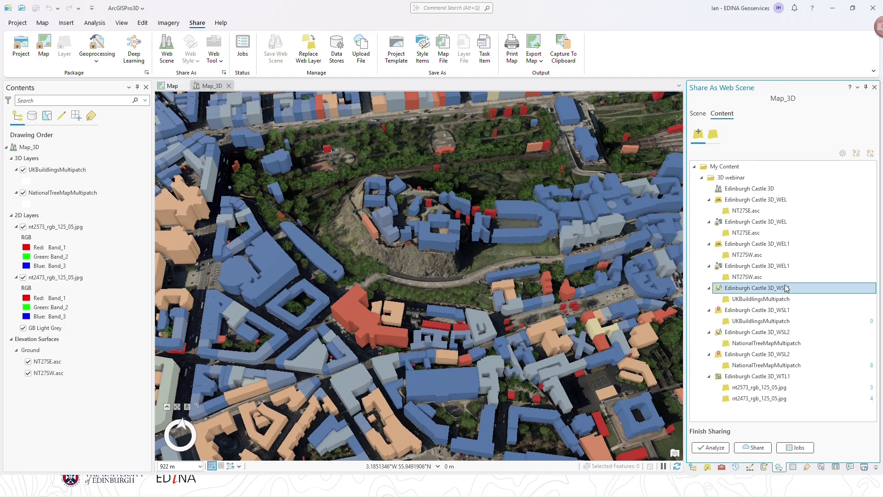
# - Compare the web scene layer and web feature layer entries for the building and tree multipatches in the content list
pyautogui.click(782, 310)
pyautogui.press('Up')
pyautogui.press('Up')
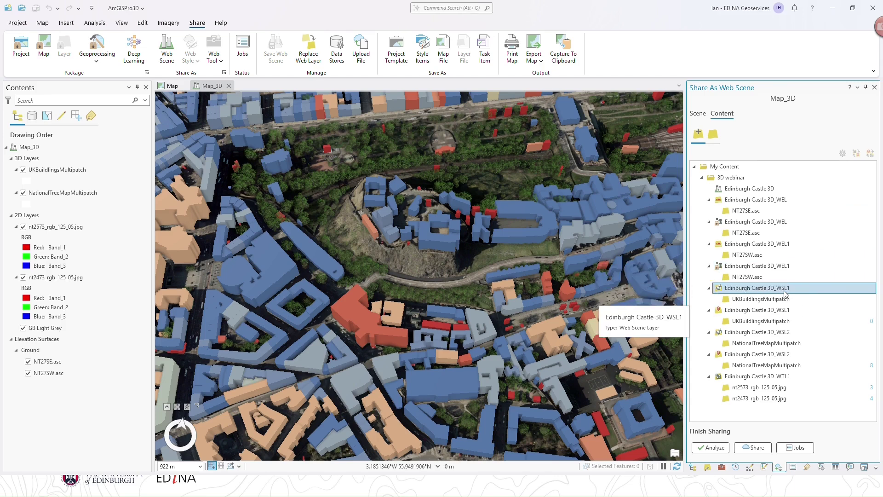
pyautogui.press('Down')
pyautogui.press('Down')
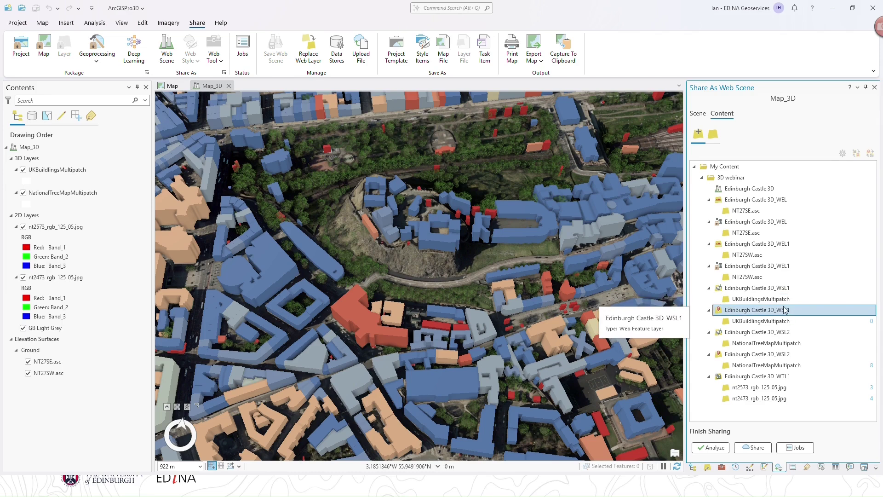
pyautogui.click(778, 304)
pyautogui.click(766, 309)
pyautogui.click(776, 332)
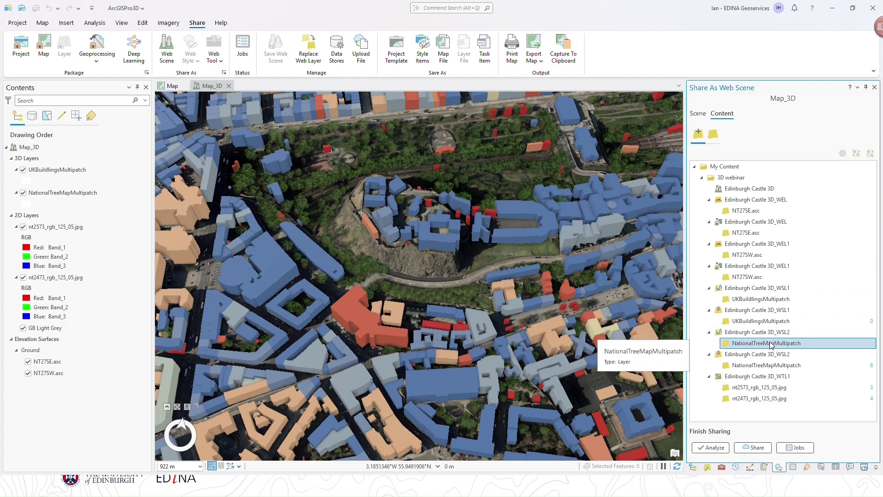
pyautogui.click(763, 311)
pyautogui.click(755, 289)
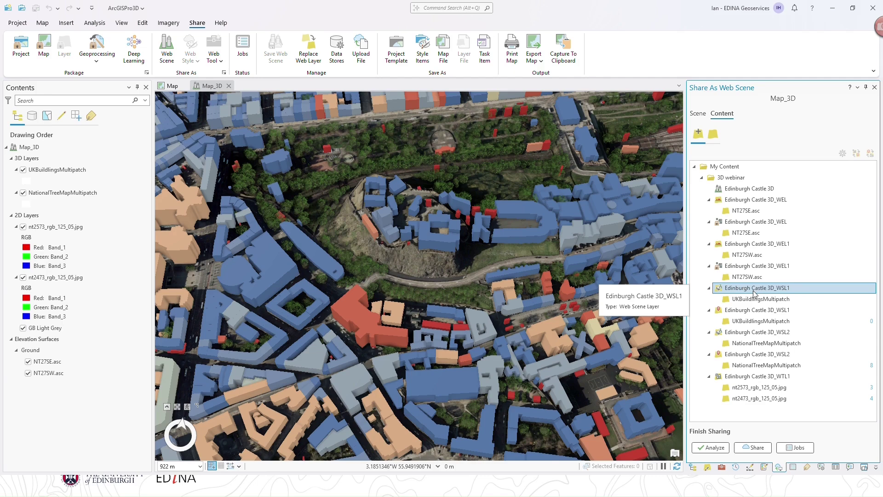
pyautogui.click(753, 299)
pyautogui.click(748, 310)
# - Turn off the Feature layer type in the web layer properties of the Edinburgh Castle 3D_WSL1 scene layer and return to the content list
pyautogui.rightClick(747, 289)
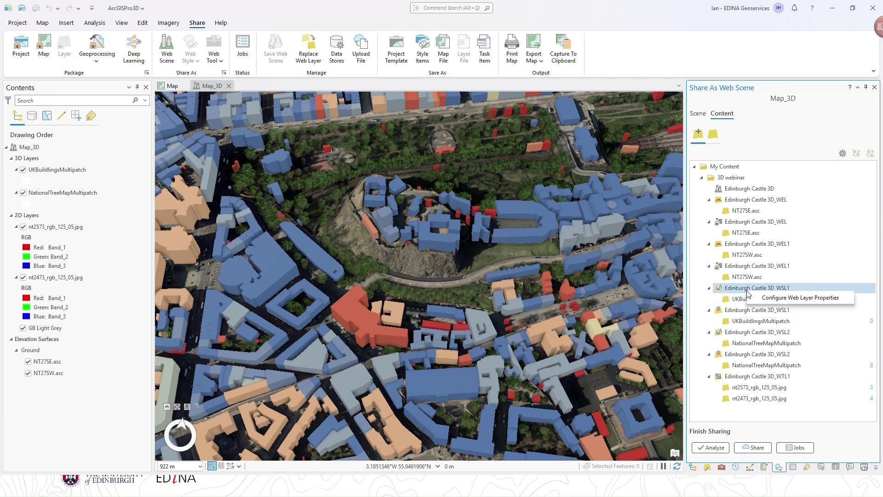
pyautogui.click(776, 304)
pyautogui.click(776, 303)
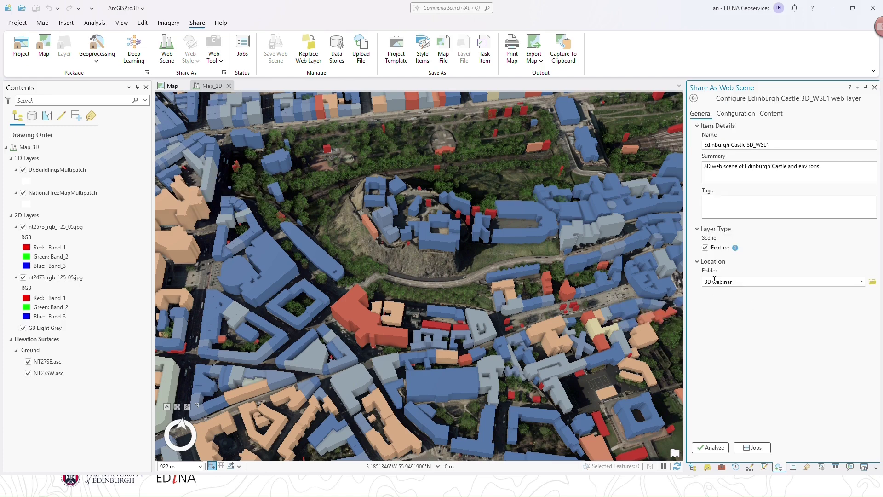
pyautogui.click(707, 251)
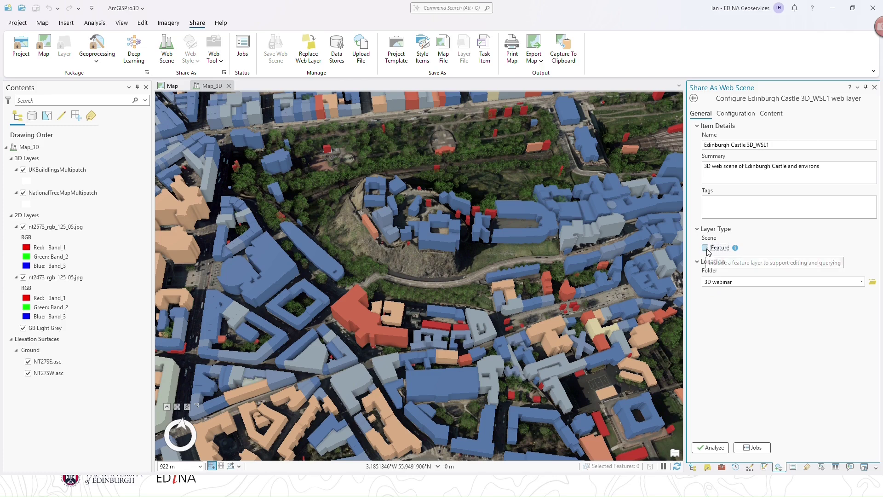
pyautogui.click(694, 100)
pyautogui.click(743, 180)
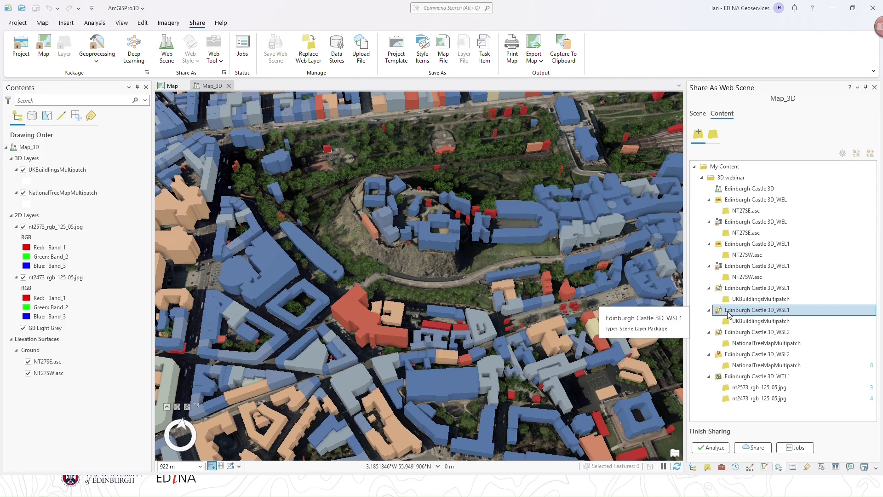
# - Turn off the Feature layer type for the Edinburgh Castle 3D_WSL2 scene layer and analyze the web scene for errors
pyautogui.rightClick(754, 333)
pyautogui.click(777, 342)
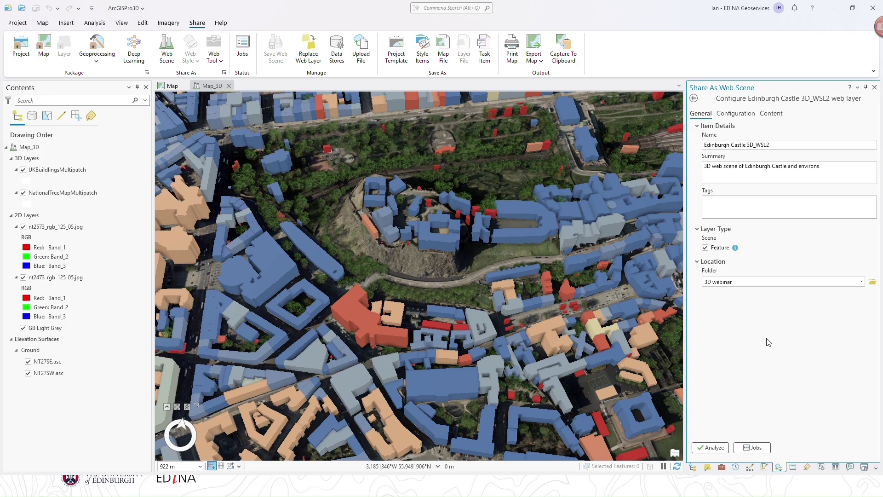
pyautogui.click(705, 248)
pyautogui.click(695, 99)
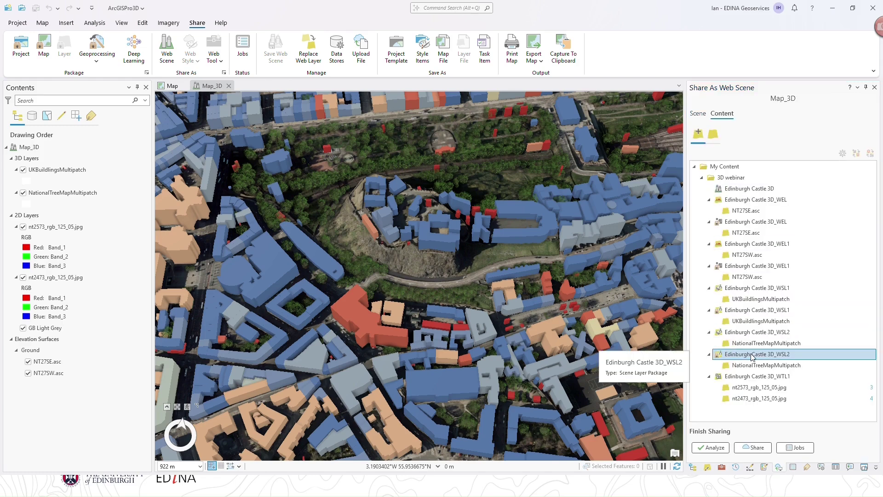
pyautogui.click(698, 115)
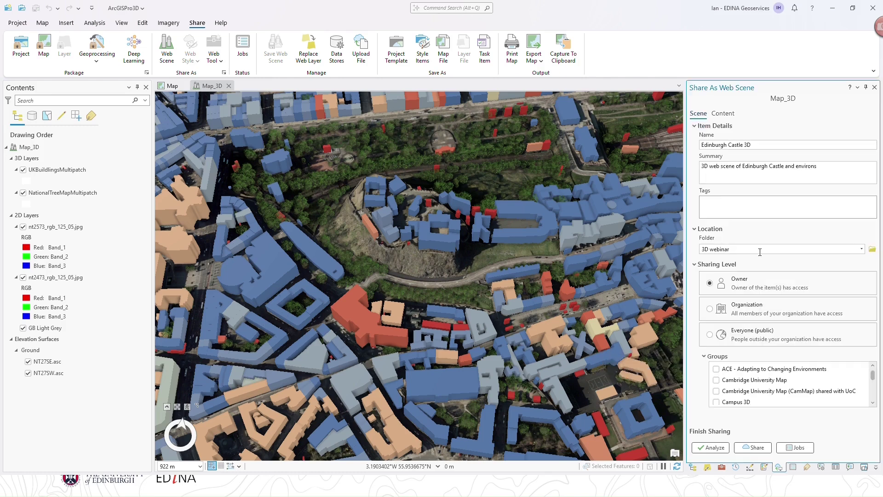
pyautogui.click(707, 449)
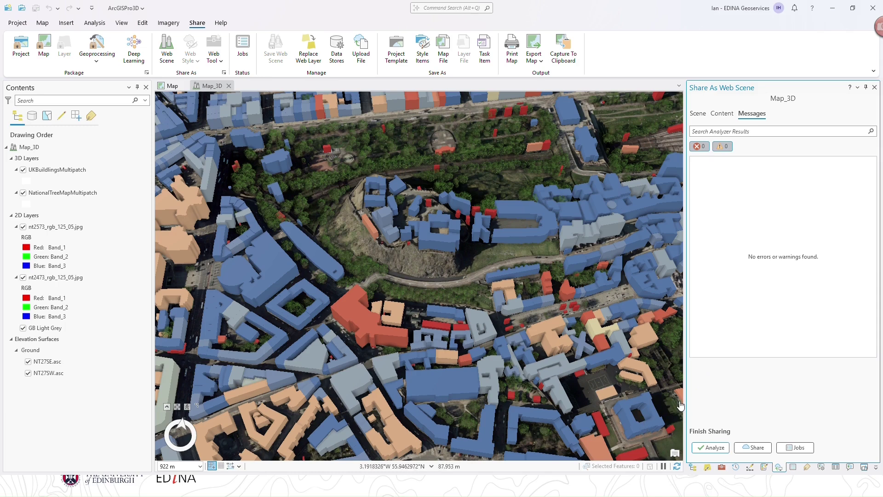
# - Switch to the ArcGIS Online content in Chrome and open the Edinburgh Castle 3D web scene in Scene Viewer
pyautogui.hotkey('alt', 'Tab')
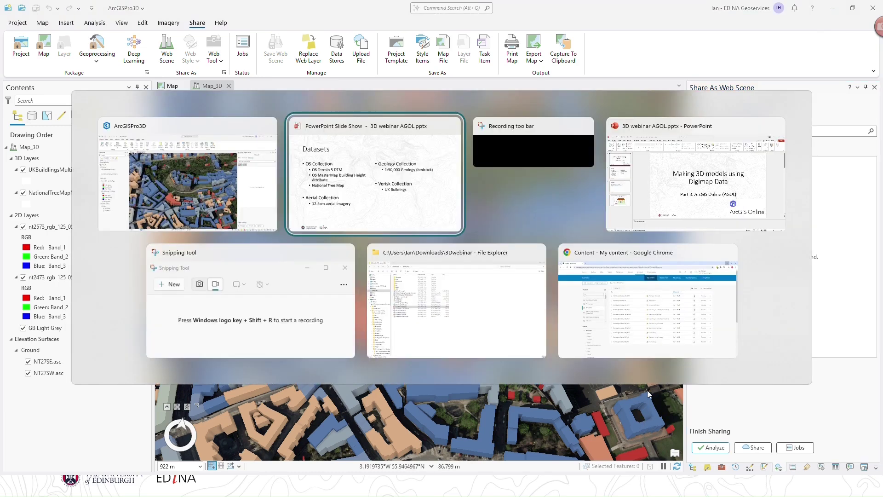
pyautogui.click(609, 284)
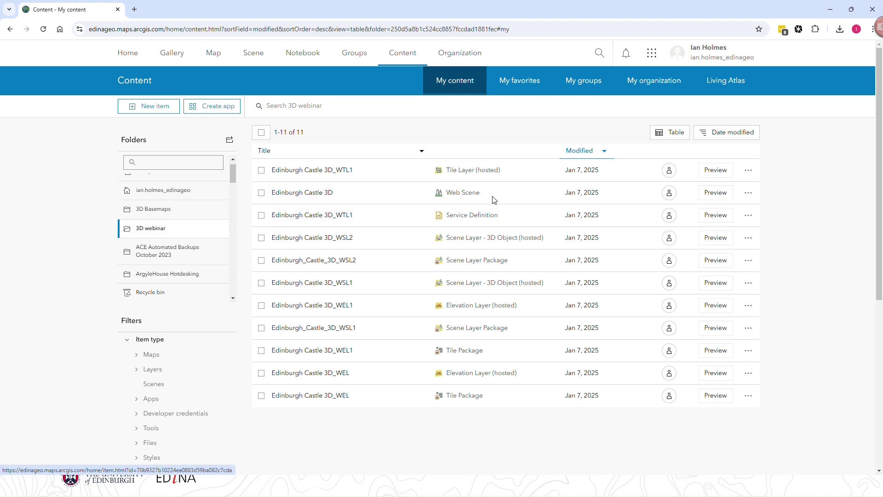
pyautogui.click(746, 195)
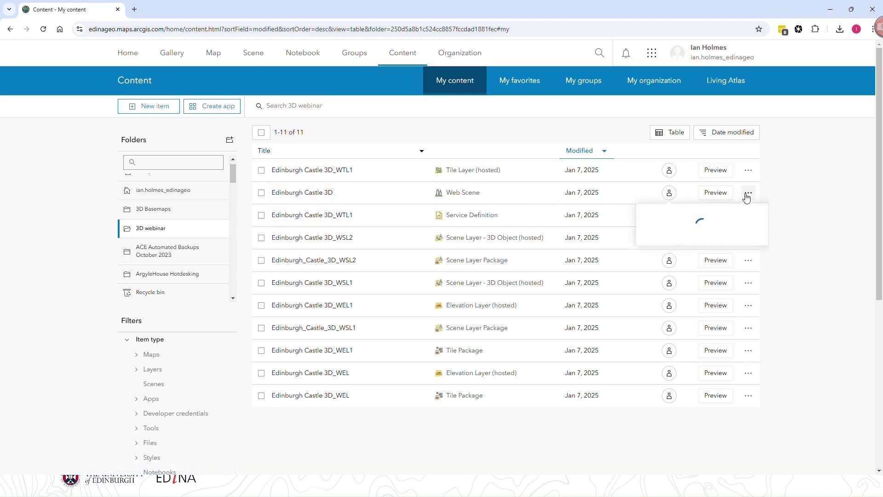
pyautogui.click(748, 194)
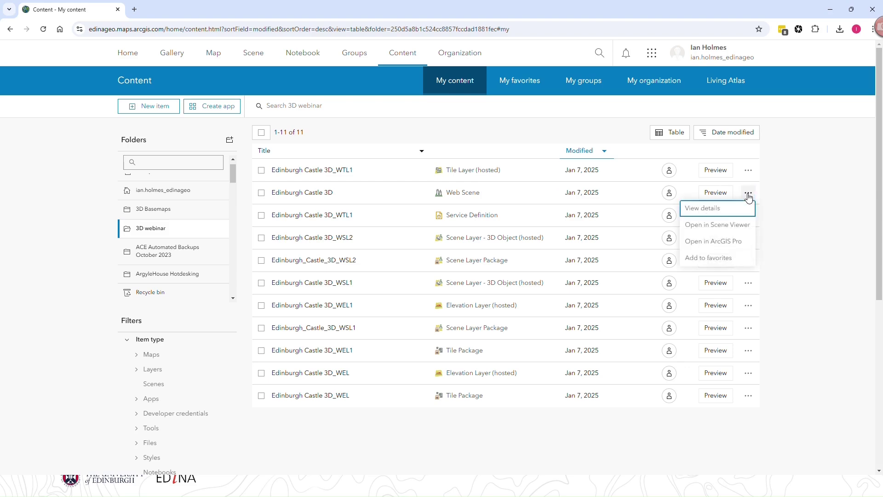
pyautogui.click(712, 228)
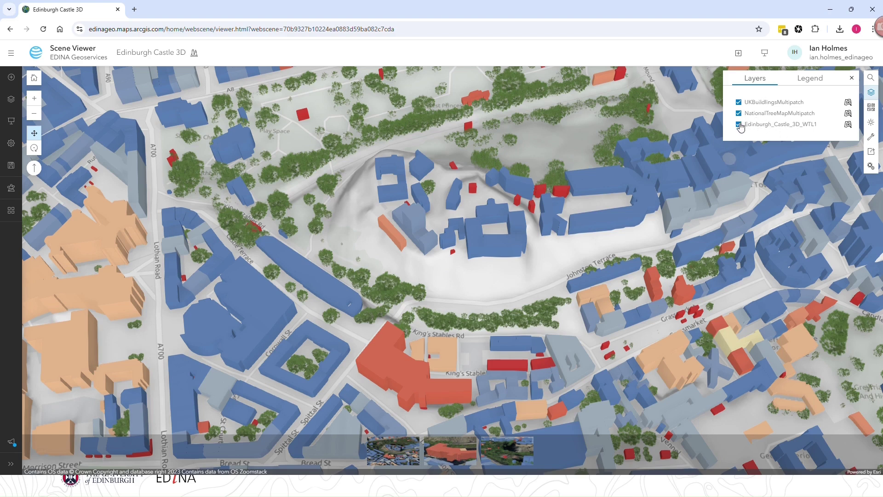
# - Extend the close-up end of the Edinburgh_Castle_3D_WTL1 tile layer's visibility range to max and apply the layer properties
pyautogui.click(739, 126)
pyautogui.click(11, 101)
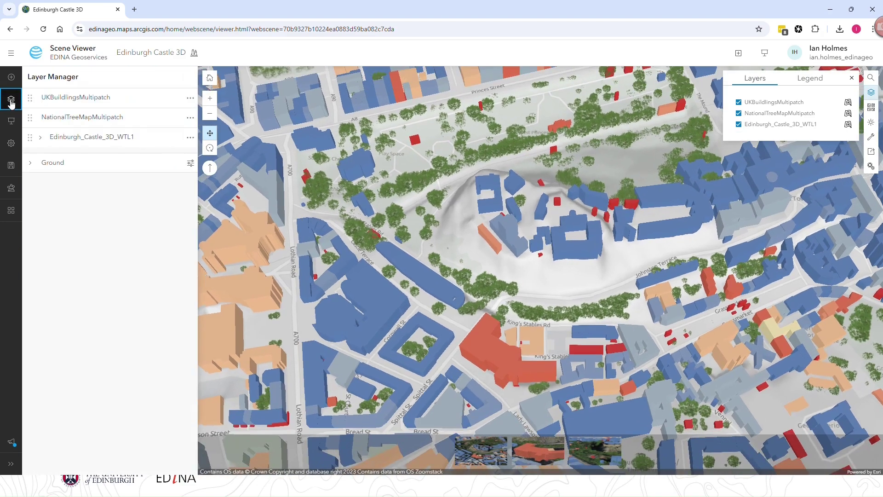
pyautogui.click(40, 137)
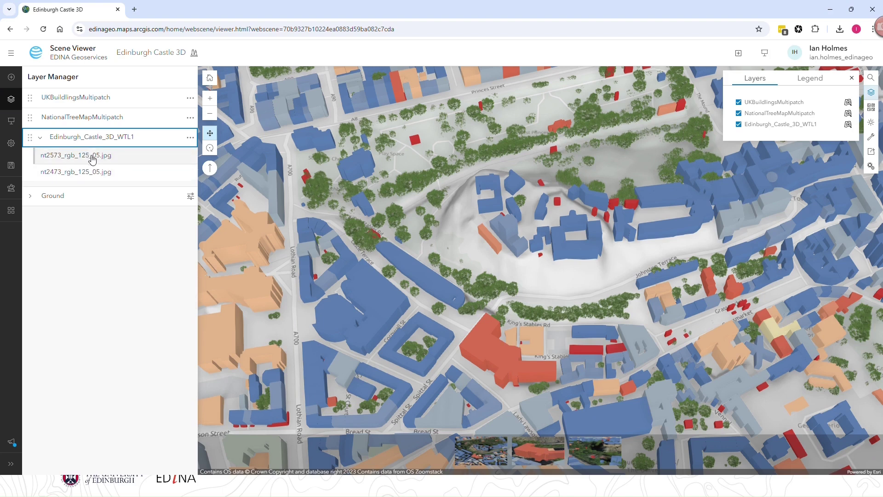
pyautogui.click(191, 139)
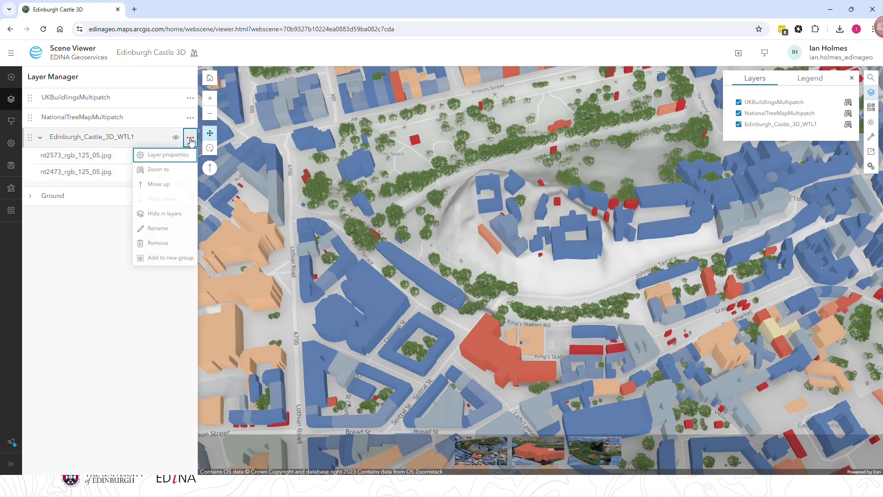
pyautogui.click(163, 157)
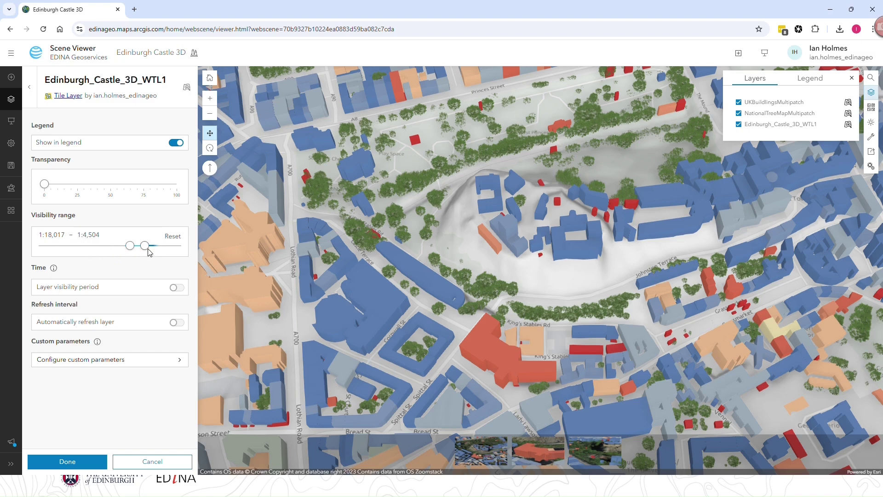
pyautogui.moveTo(144, 247); pyautogui.dragTo(190, 257)
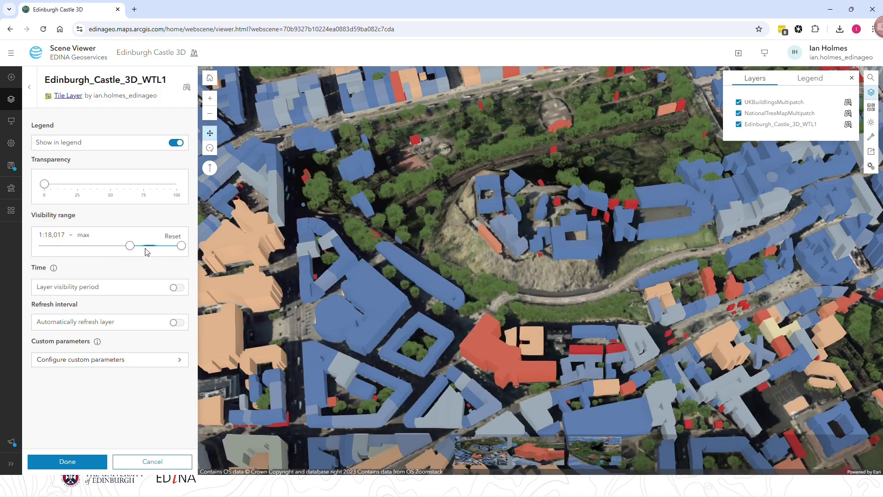
pyautogui.click(83, 469)
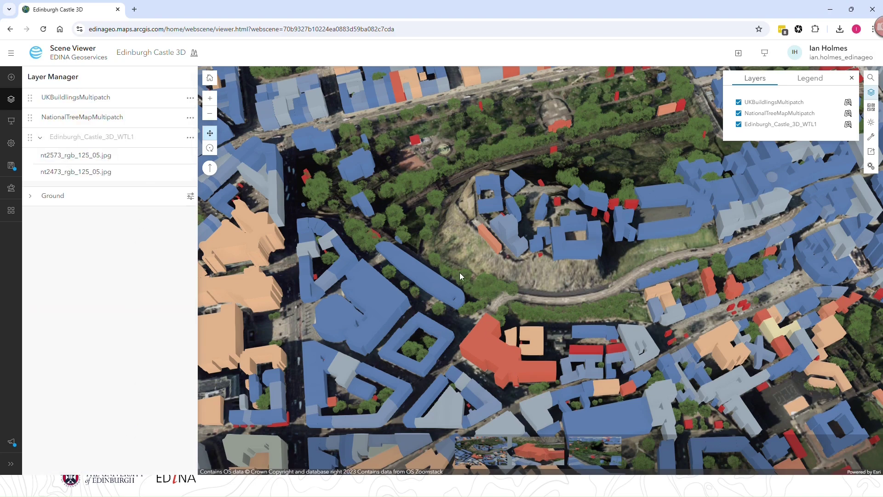
# - Check how the aerial imagery around Edinburgh Castle displays at far and close viewing scales
pyautogui.scroll(-5, 495, 293)
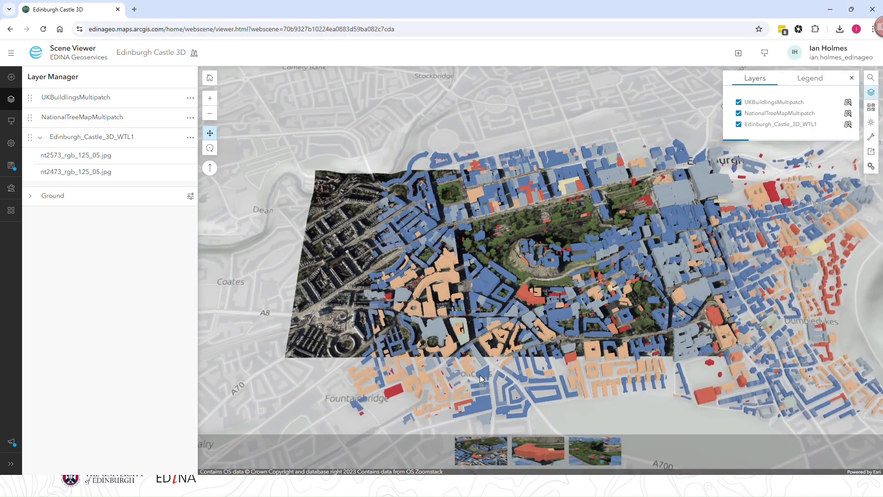
pyautogui.scroll(-5, 499, 291)
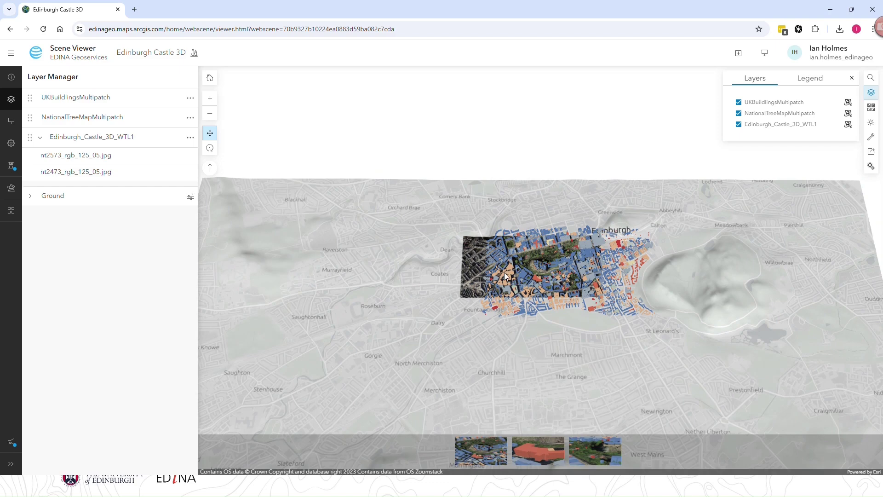
pyautogui.scroll(-5, 479, 281)
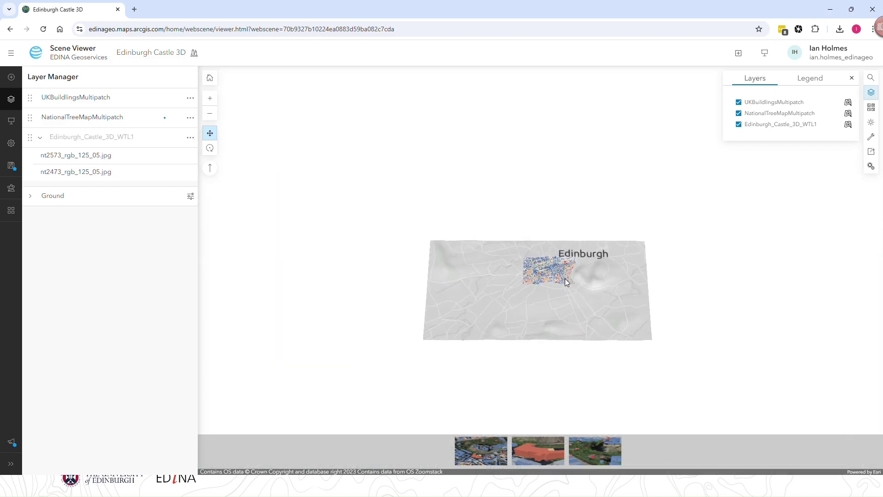
pyautogui.scroll(5, 565, 277)
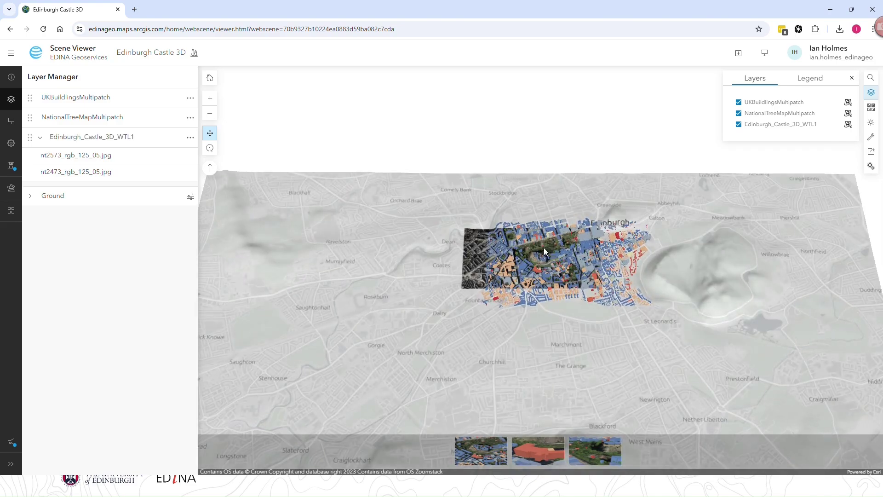
pyautogui.scroll(10, 537, 266)
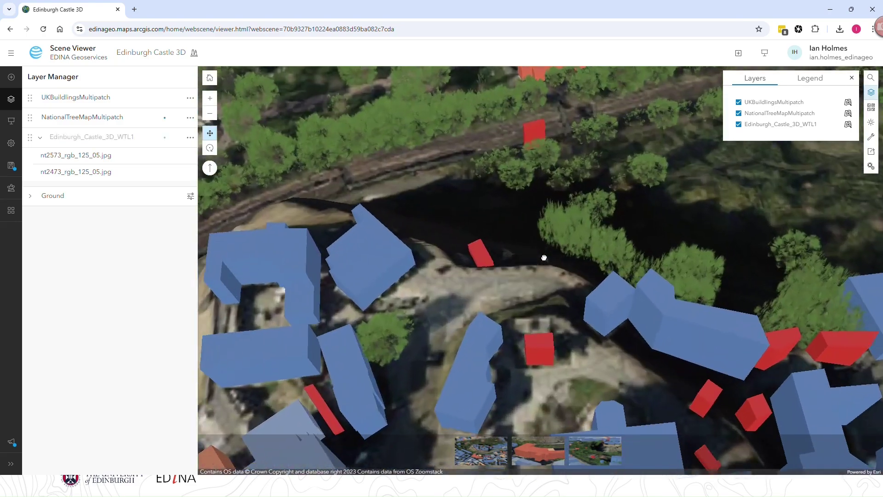
pyautogui.scroll(-3, 544, 262)
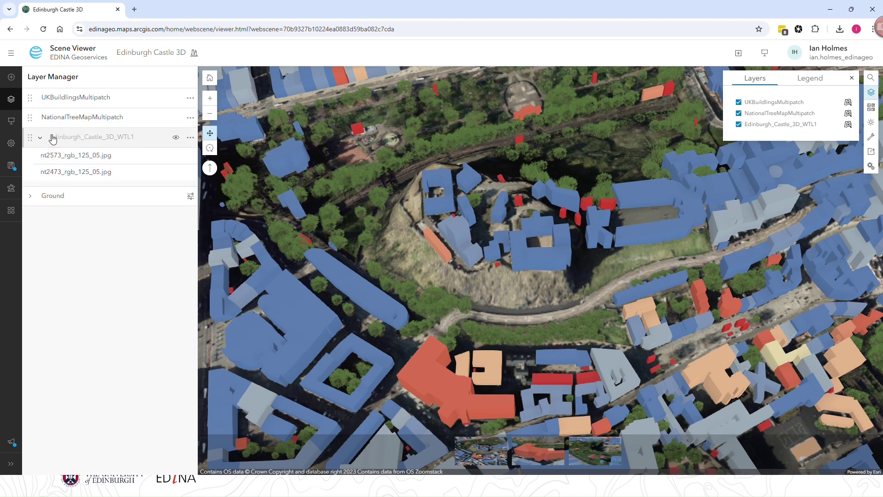
# - Rename the Edinburgh_Castle_3D_WTL1 layer as Aerial Imagery
pyautogui.click(190, 137)
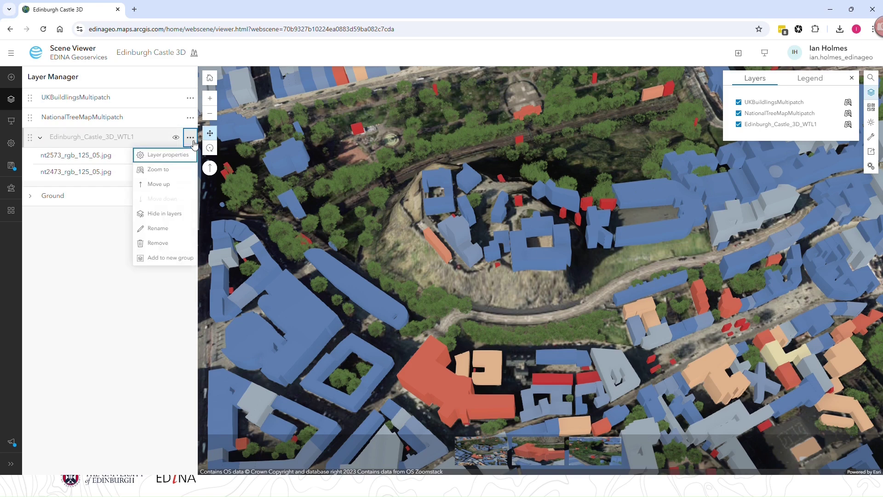
pyautogui.click(169, 228)
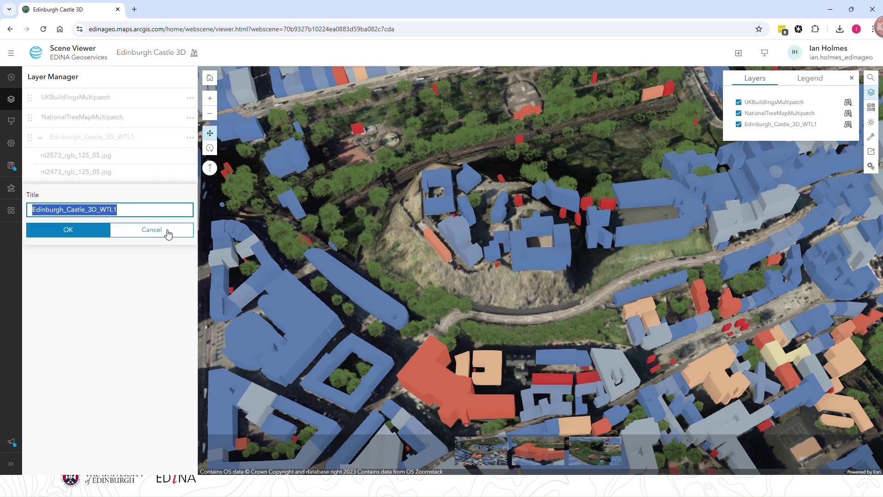
pyautogui.write('Aerial Imagery')
pyautogui.press('Return')
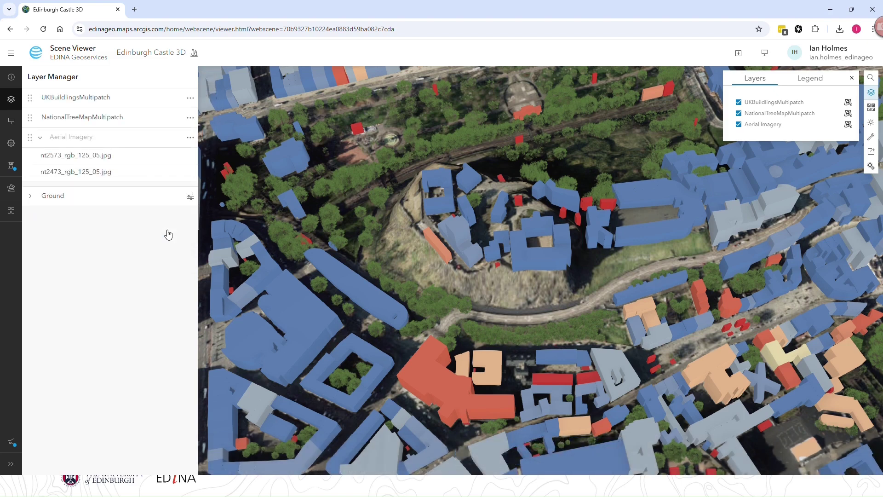
# - Rename the NationalTreeMapMultipatch layer as Trees
pyautogui.click(190, 117)
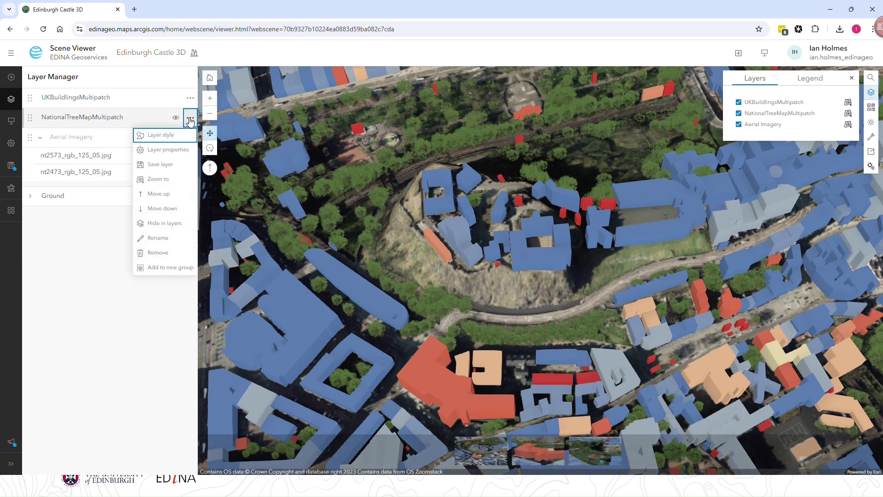
pyautogui.click(167, 238)
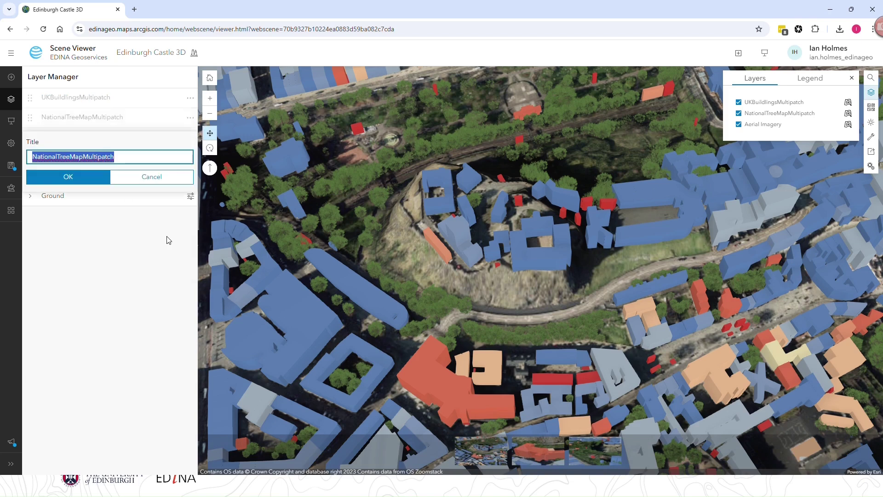
pyautogui.write('Trees')
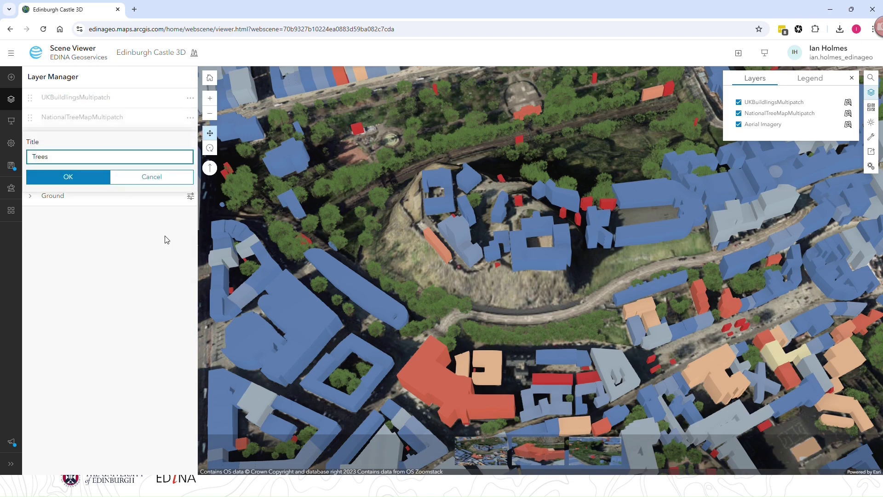
pyautogui.press('Return')
# - Rename the UKBuildlingsMultipatch layer as Buildings and collapse the sublayers of Aerial Imagery
pyautogui.click(190, 98)
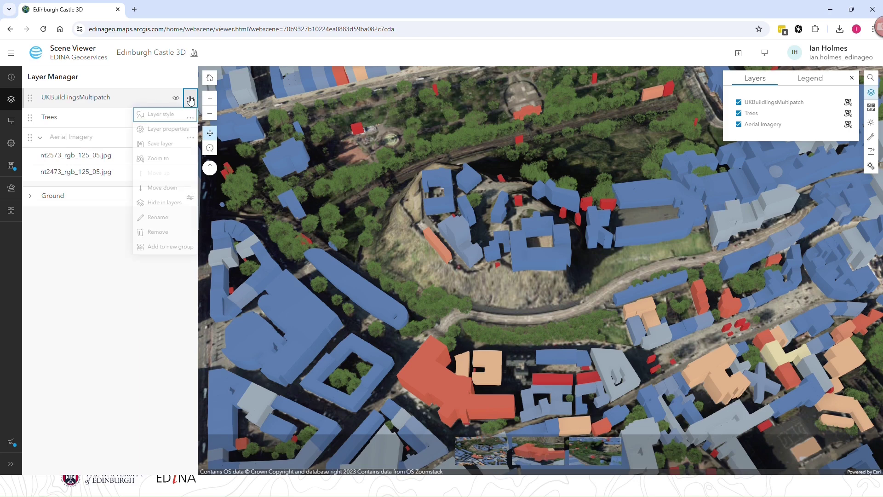
pyautogui.click(159, 217)
pyautogui.write('Buildings')
pyautogui.press('Return')
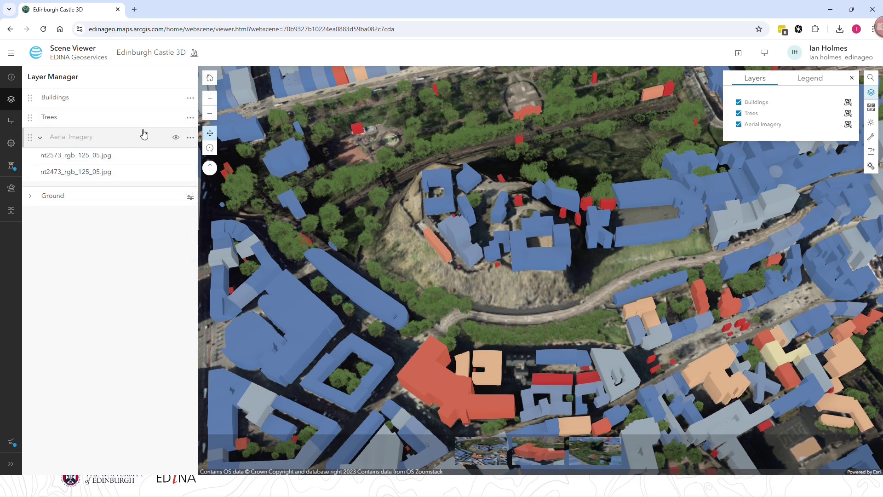
pyautogui.click(40, 137)
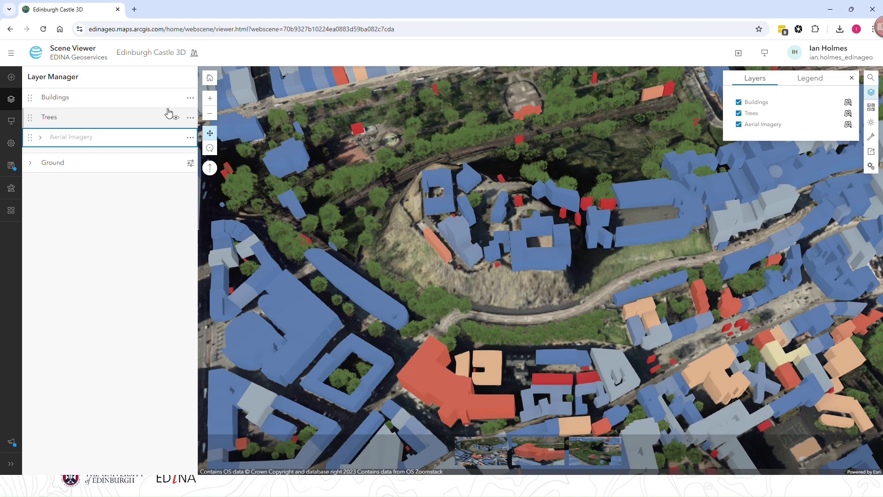
# - Compare the scene with the Buildings layer hidden and shown, and inspect the attributes of the large red building south of the castle
pyautogui.click(175, 99)
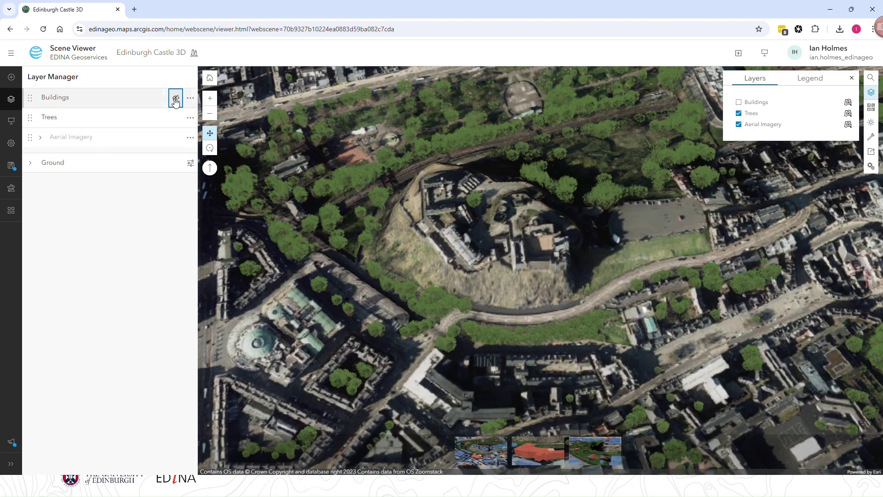
pyautogui.click(175, 100)
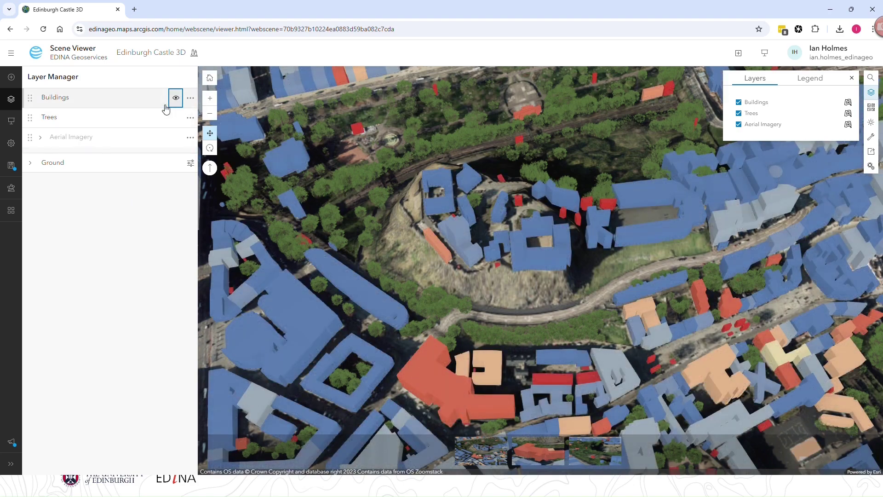
pyautogui.click(739, 102)
pyautogui.click(447, 382)
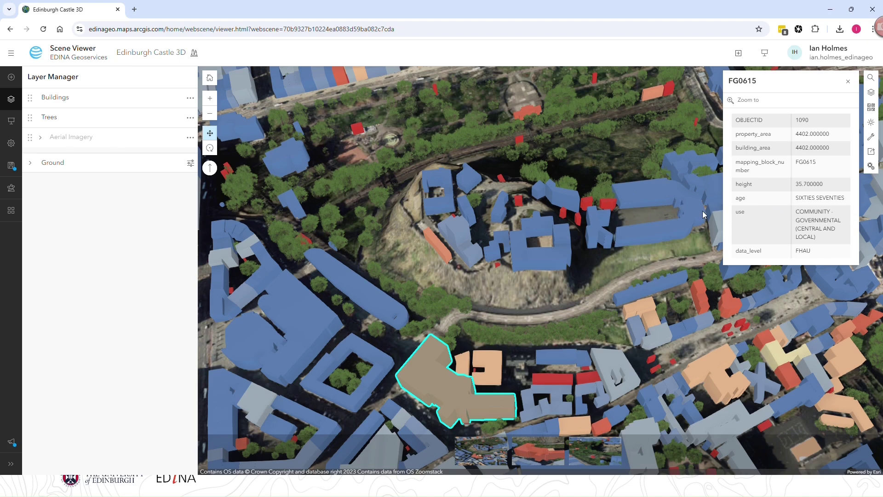
# - Change the Buildings layer's pop-up title from the block number field to {OBJECTID}
pyautogui.click(190, 99)
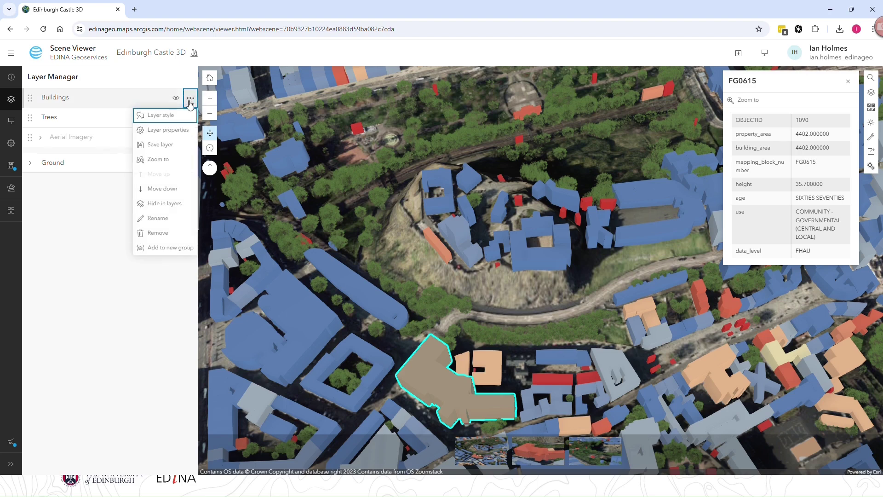
pyautogui.click(168, 131)
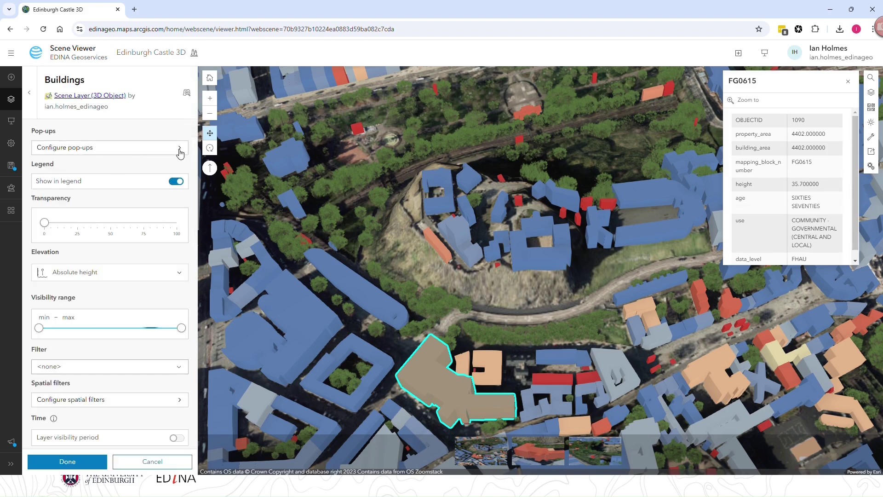
pyautogui.click(180, 151)
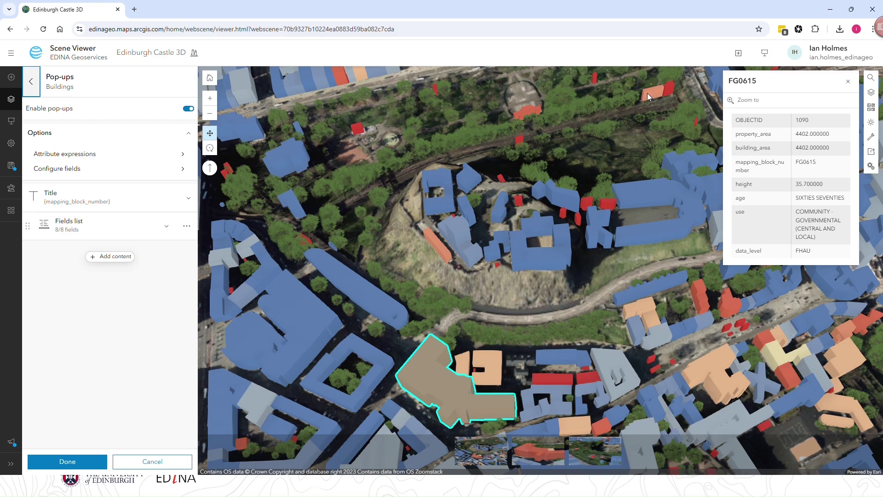
pyautogui.click(127, 208)
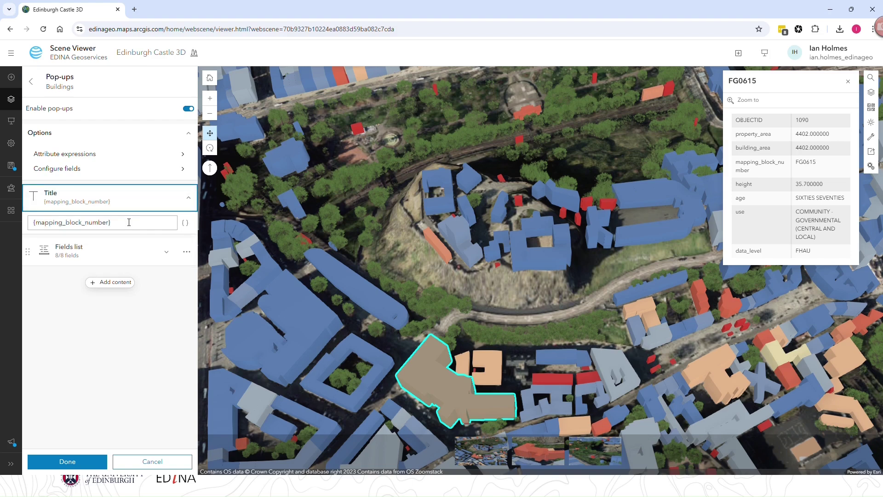
pyautogui.moveTo(142, 222); pyautogui.dragTo(11, 212)
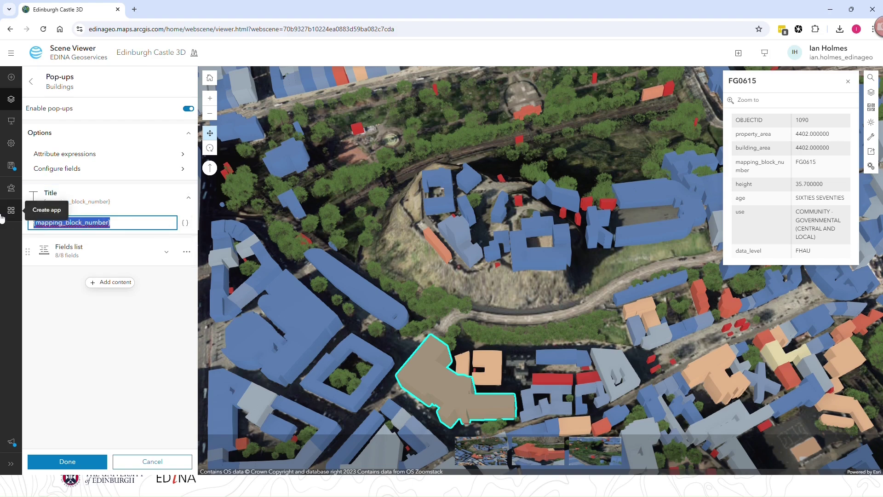
pyautogui.press('BackSpace')
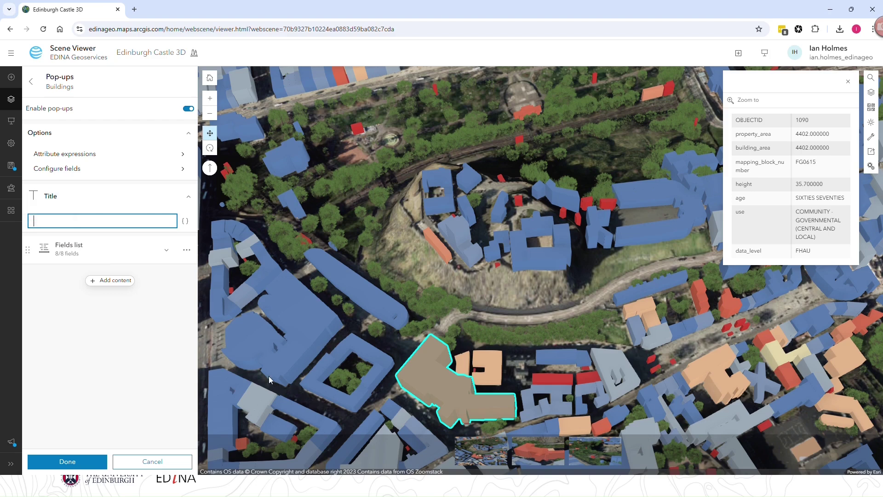
pyautogui.click(183, 222)
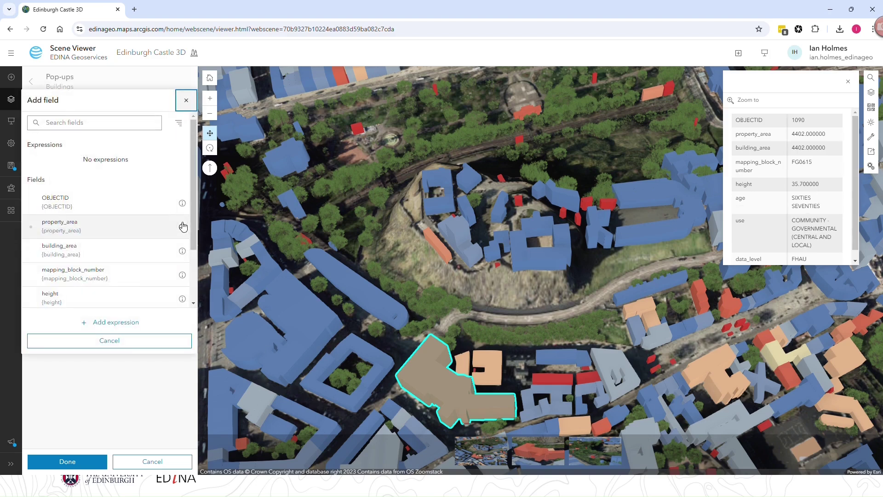
pyautogui.click(94, 202)
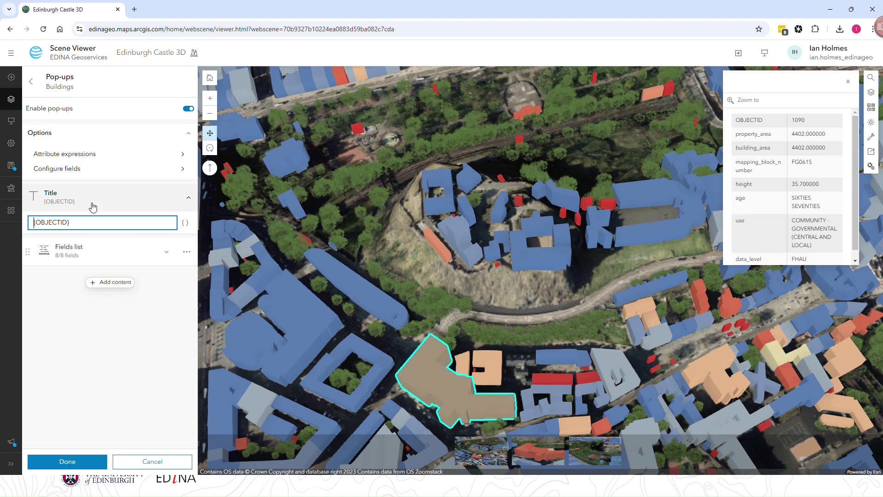
# - Limit the fields list in the Buildings pop-up to height and age only
pyautogui.click(159, 253)
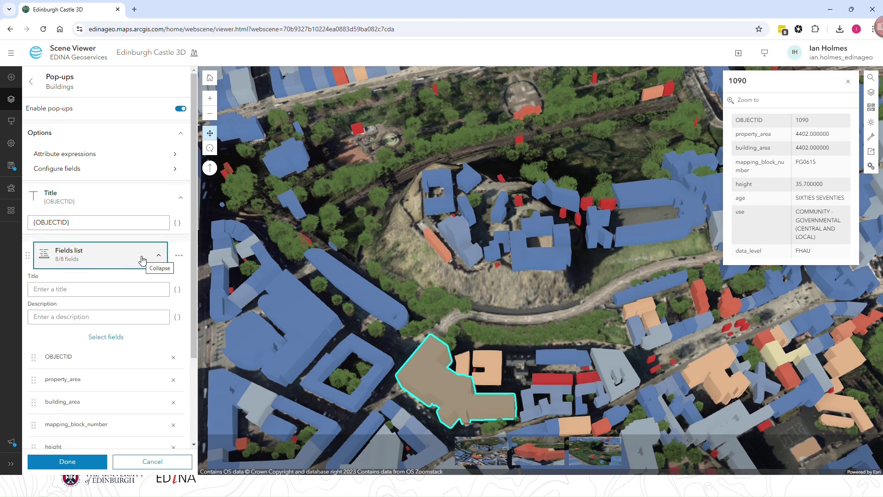
pyautogui.click(109, 337)
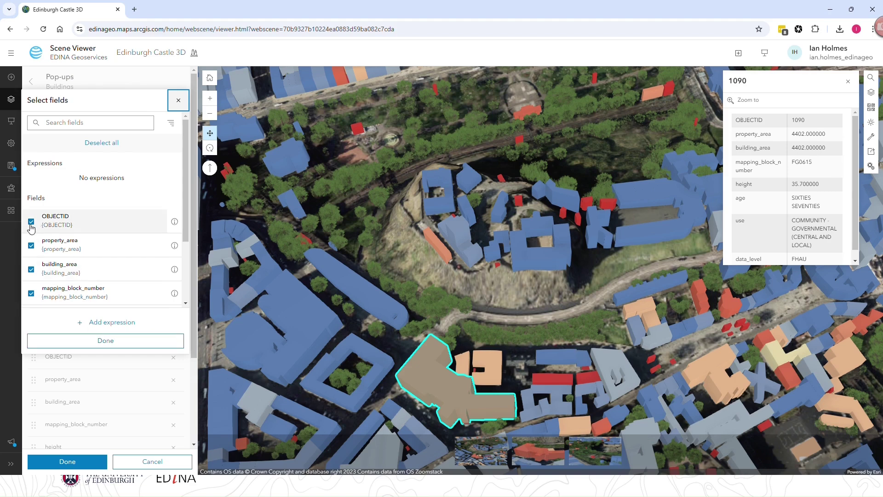
pyautogui.click(31, 224)
pyautogui.click(31, 245)
pyautogui.click(31, 269)
pyautogui.click(51, 295)
pyautogui.scroll(-2, 51, 295)
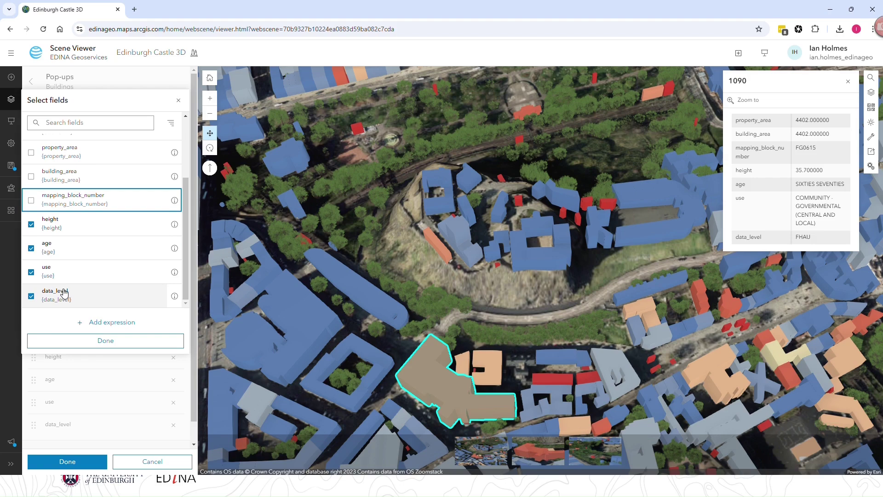
pyautogui.click(31, 271)
pyautogui.click(31, 296)
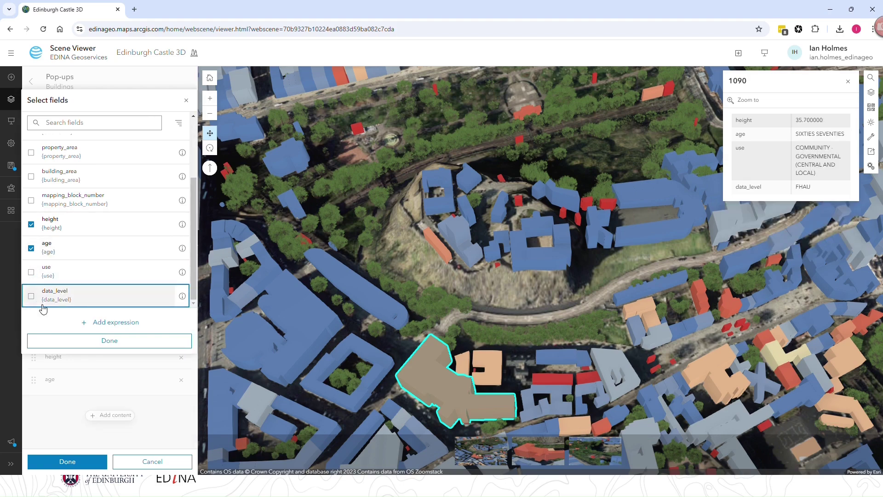
pyautogui.click(111, 343)
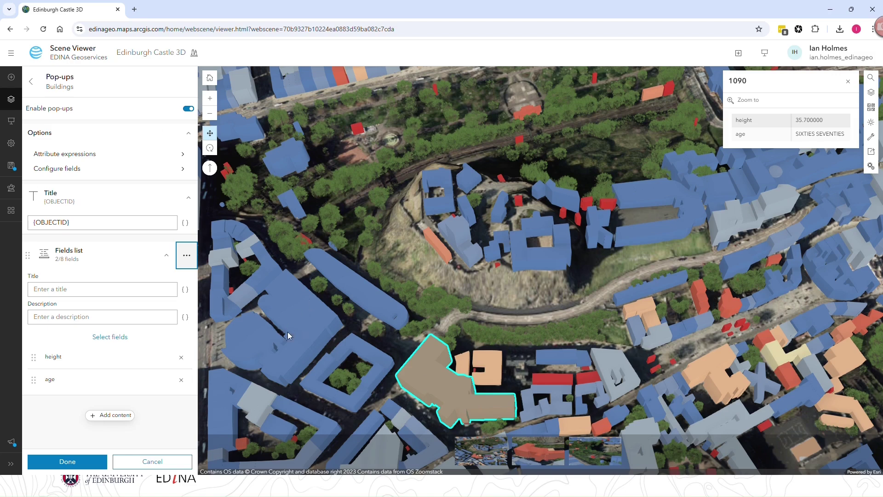
# - Check the pop-up on the large round-ended blue building southwest of the castle, apply the Buildings pop-up settings, and close the layer list and pop-up
pyautogui.click(249, 339)
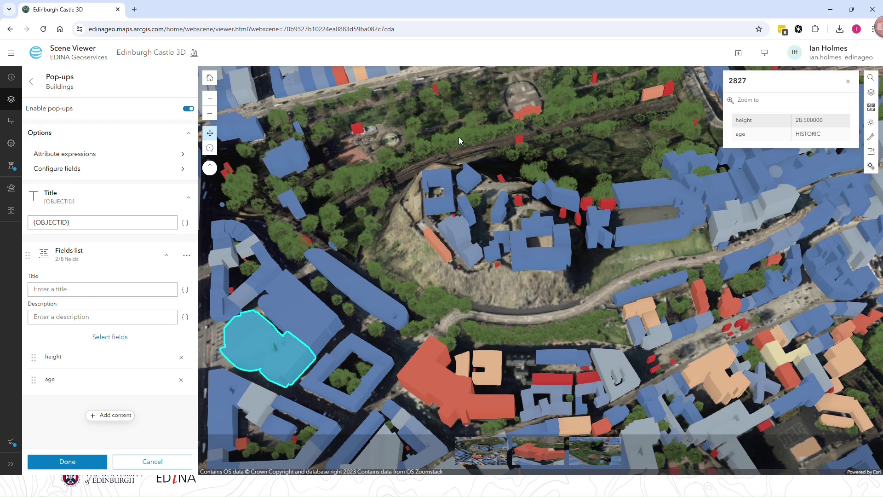
pyautogui.click(61, 461)
pyautogui.click(65, 463)
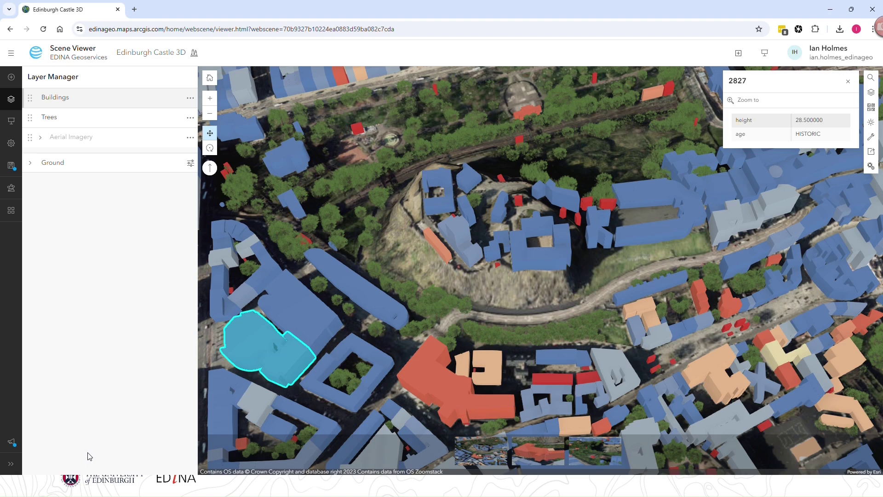
pyautogui.click(11, 99)
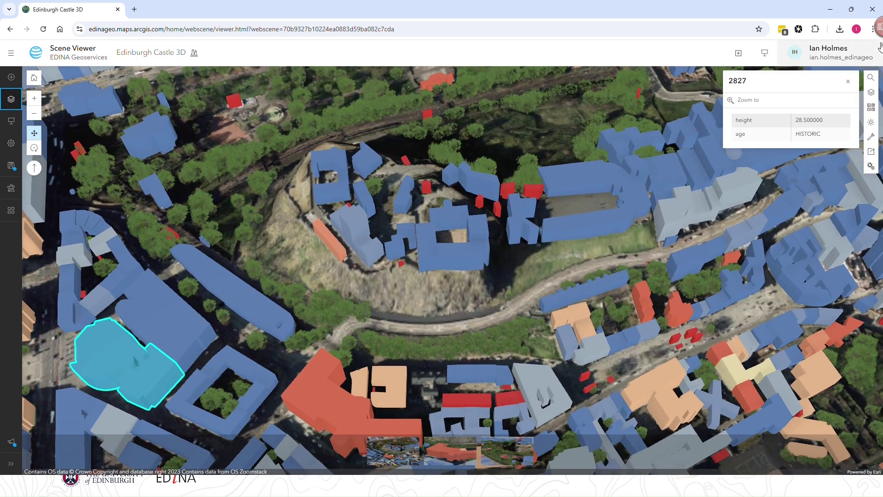
pyautogui.click(847, 82)
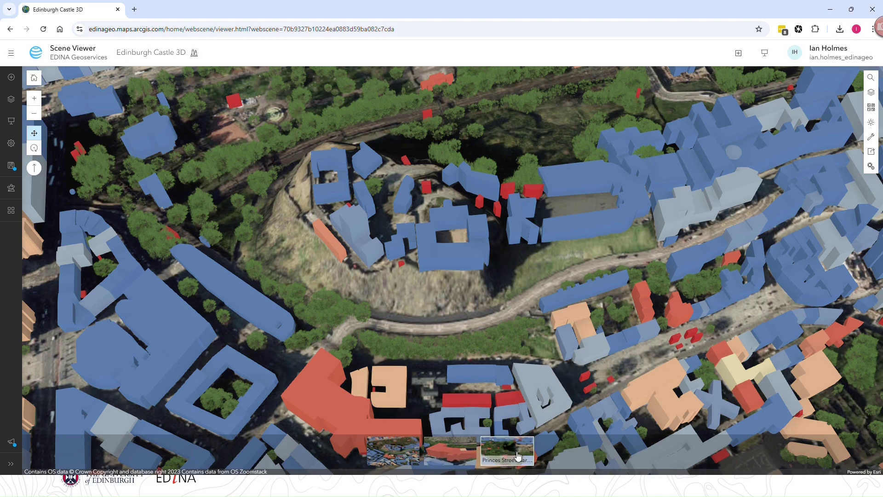
# - View the Argyle House, Princes Street Gardens and Overview slides, return to Argyle House, and look at the list of captured slides
pyautogui.click(446, 453)
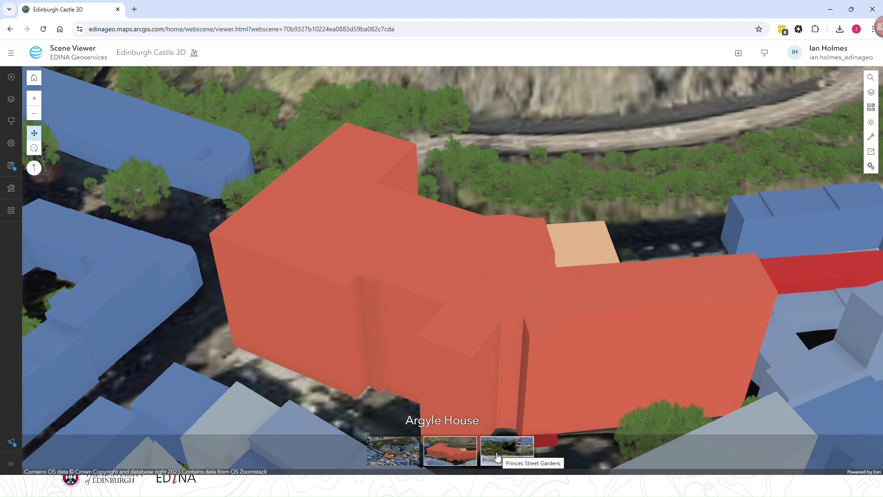
pyautogui.click(505, 454)
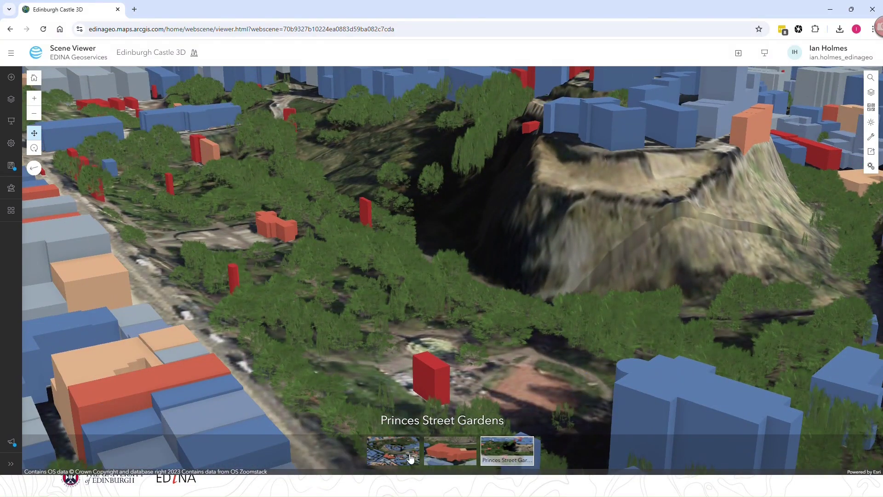
pyautogui.click(409, 458)
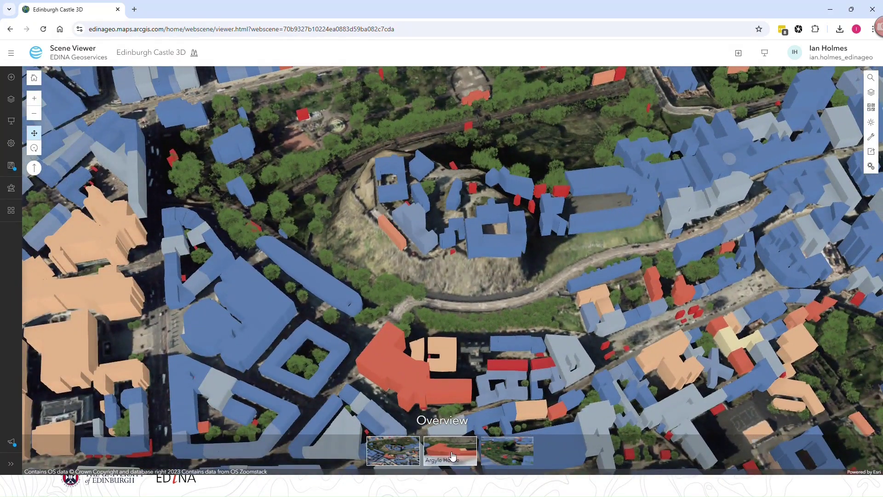
pyautogui.click(452, 456)
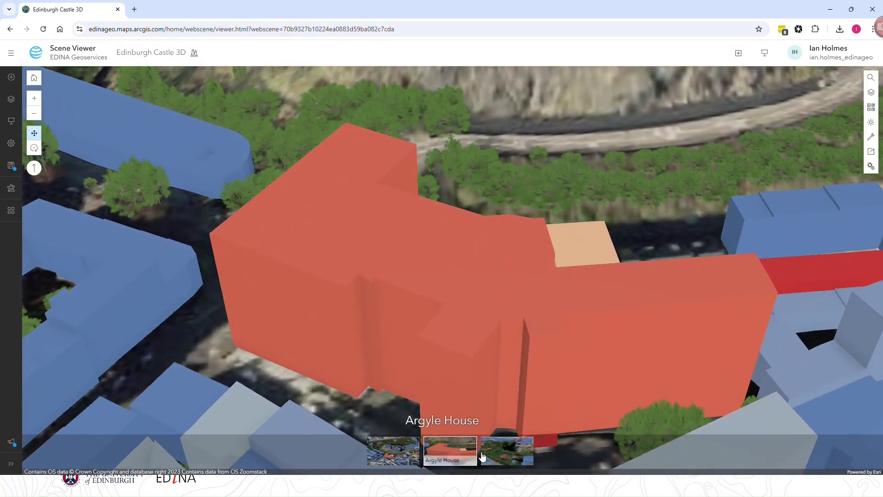
pyautogui.click(9, 123)
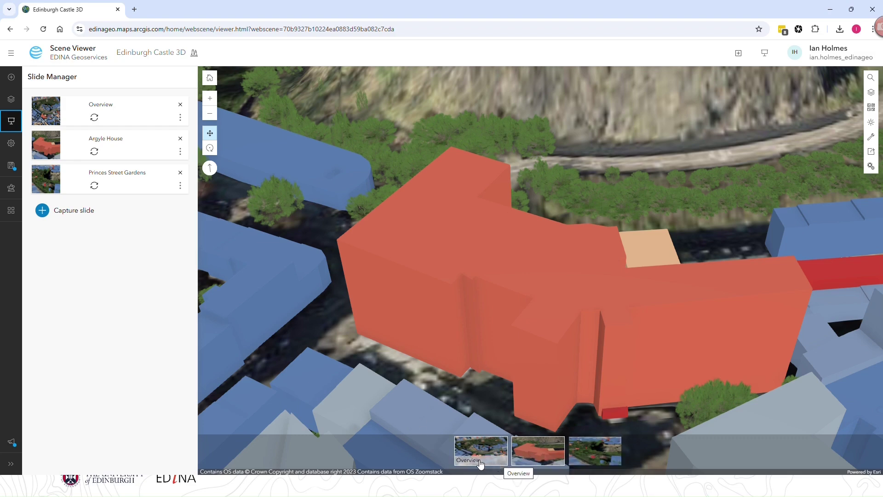
pyautogui.click(11, 127)
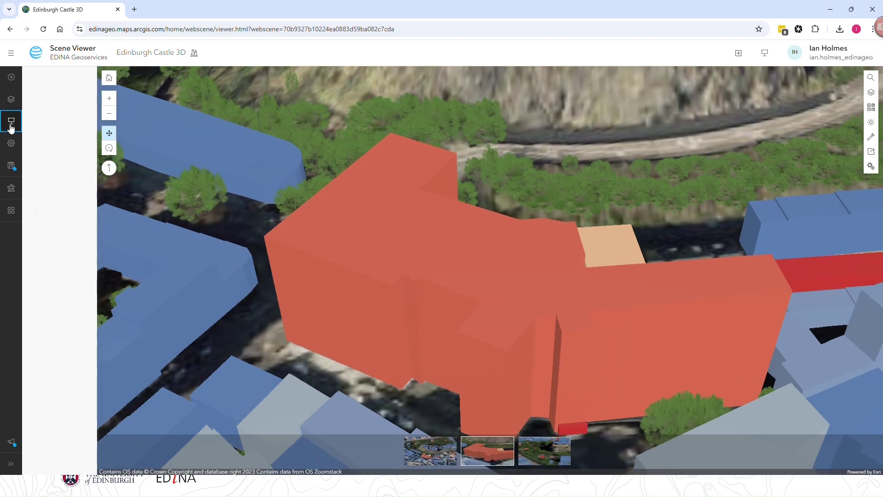
# - Turn on shadows for the castle area and set the daylight date to 1/15/2025
pyautogui.scroll(-10, 572, 232)
pyautogui.moveTo(568, 230); pyautogui.dragTo(495, 202)
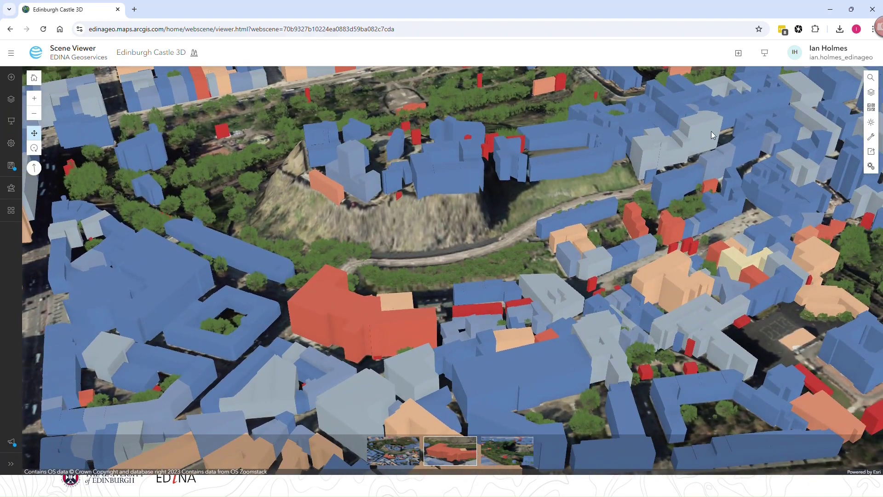
pyautogui.click(871, 123)
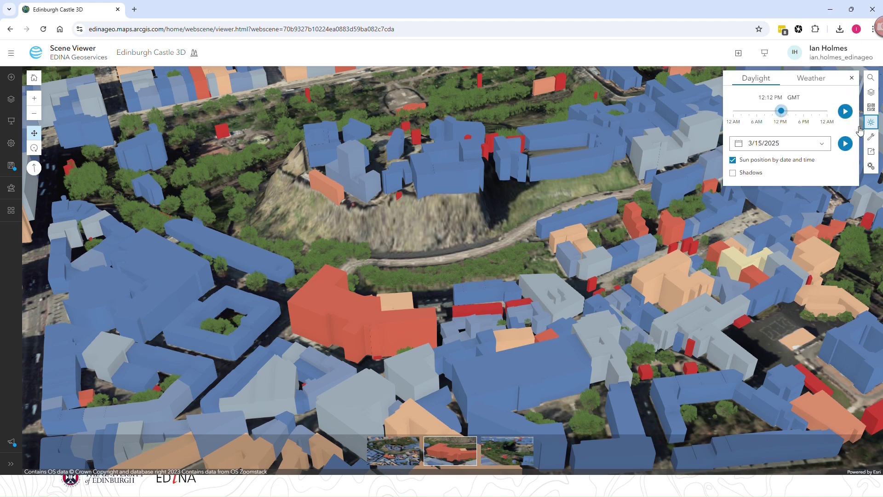
pyautogui.click(733, 173)
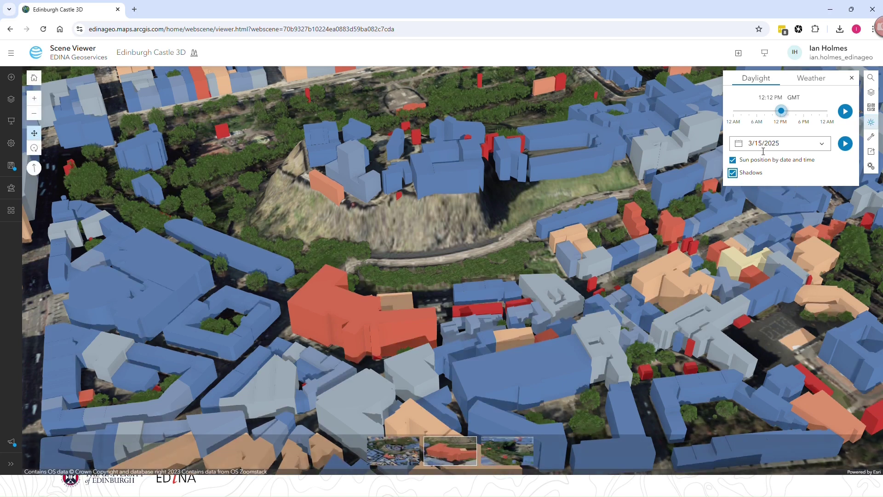
pyautogui.click(782, 144)
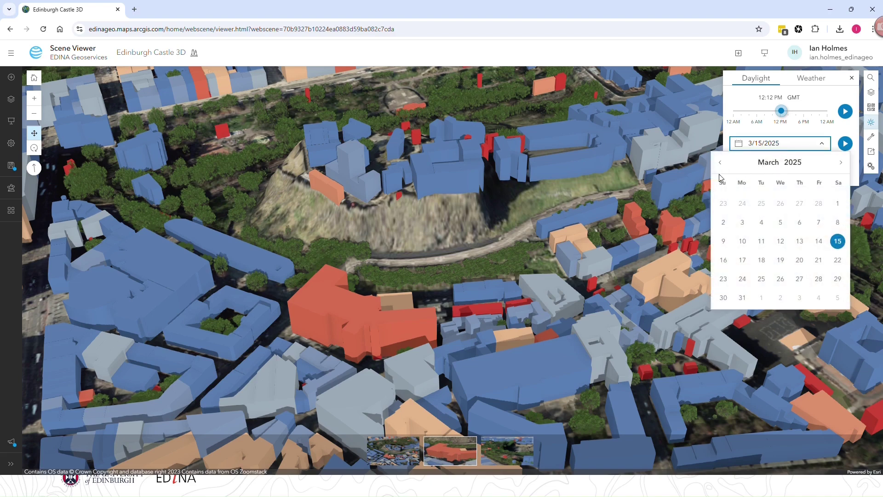
pyautogui.click(720, 163)
pyautogui.click(721, 163)
pyautogui.click(772, 247)
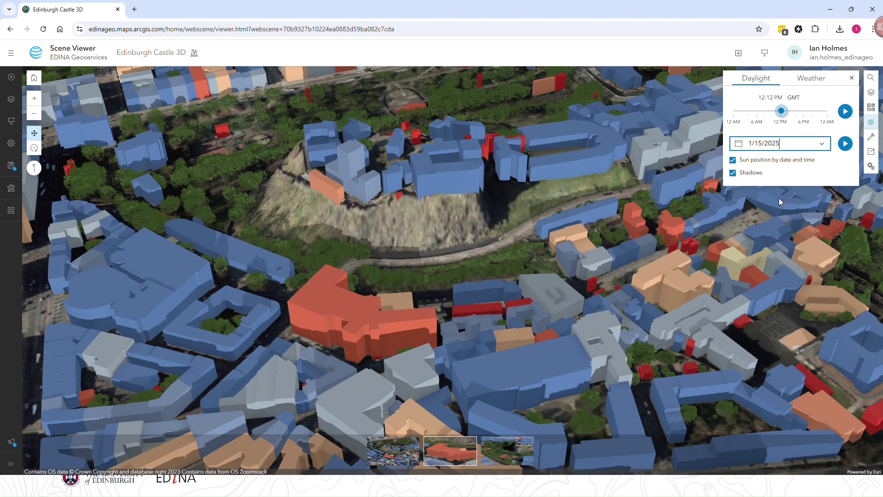
# - Examine the shadows at earlier morning times, bringing the daylight time back to 6:00 AM
pyautogui.moveTo(779, 110)
pyautogui.mouseDown()
pyautogui.moveTo(794, 113)
pyautogui.moveTo(769, 115)
pyautogui.moveTo(797, 115)
pyautogui.moveTo(769, 111)
pyautogui.mouseUp()
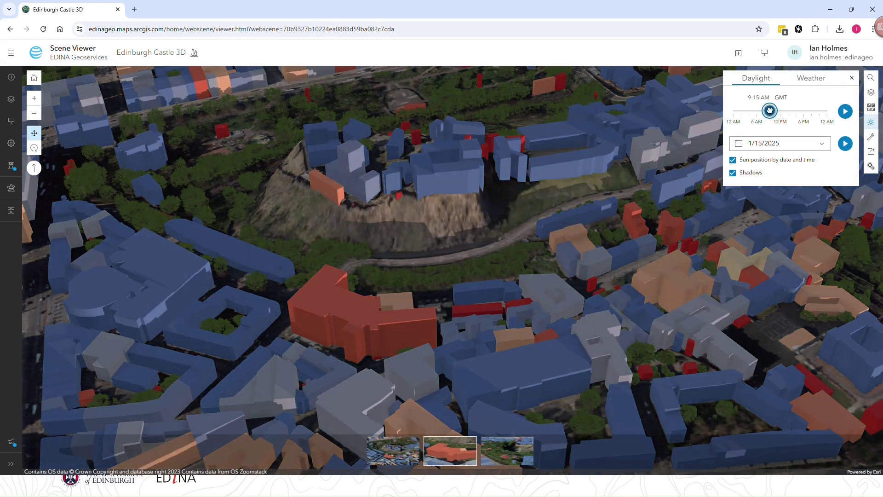
pyautogui.moveTo(769, 111); pyautogui.dragTo(769, 111)
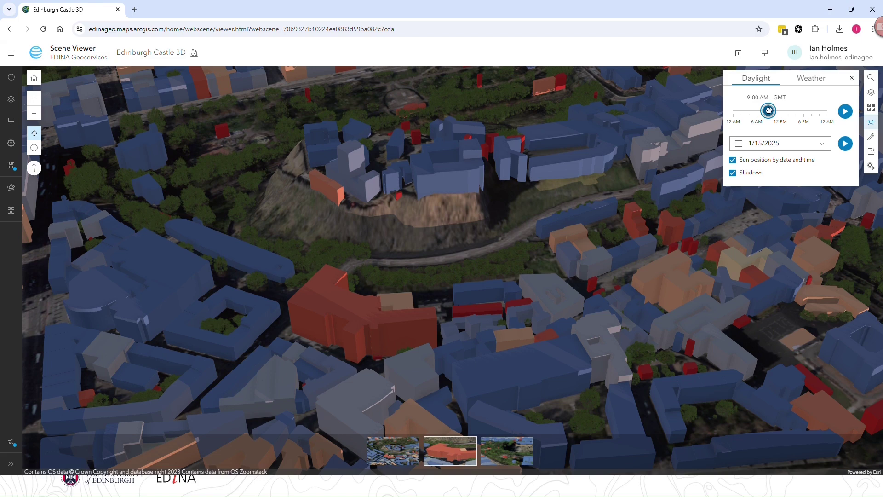
pyautogui.moveTo(768, 111); pyautogui.dragTo(762, 112)
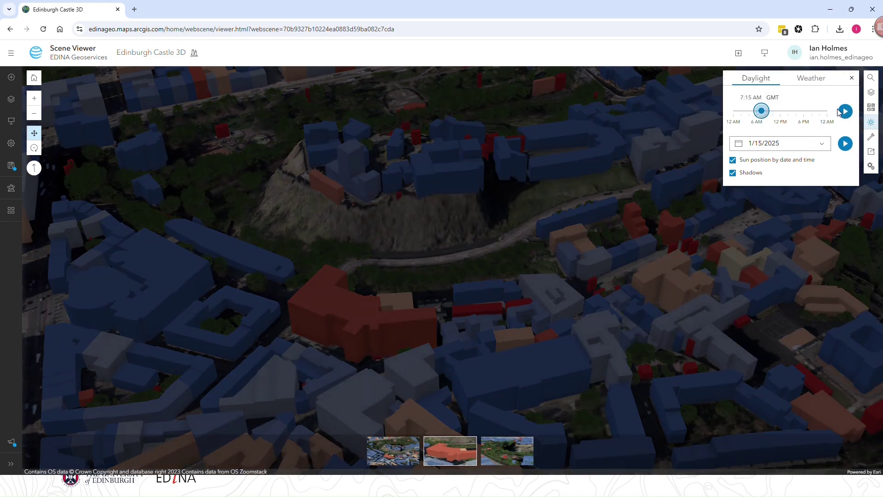
pyautogui.moveTo(761, 111); pyautogui.dragTo(757, 113)
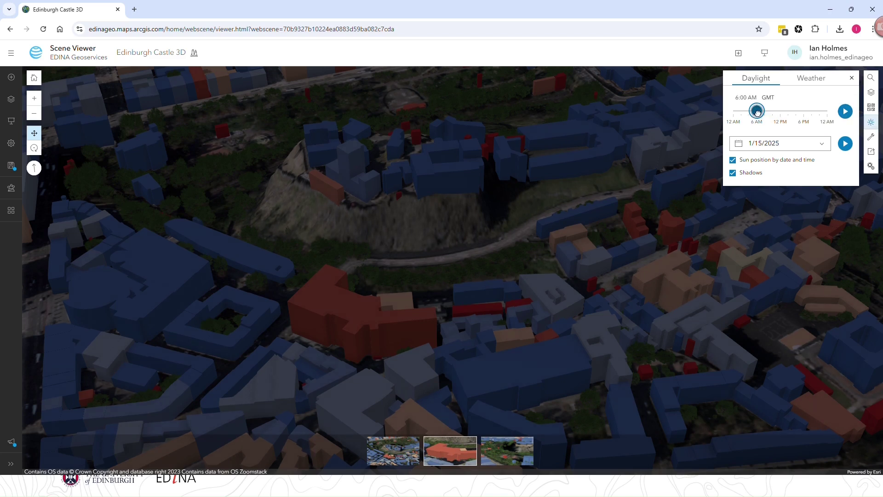
# - Play the daylight animation through the day, pause it in the late afternoon, and set the time to 4:00 PM
pyautogui.click(845, 113)
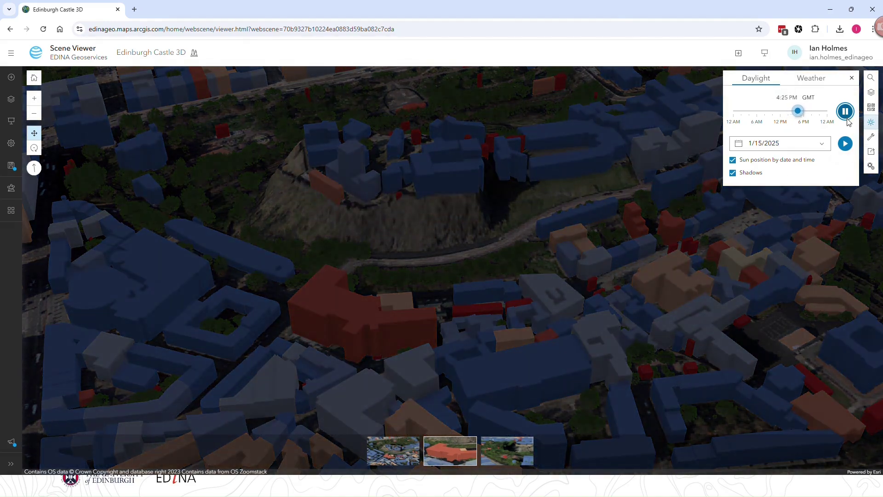
pyautogui.click(847, 115)
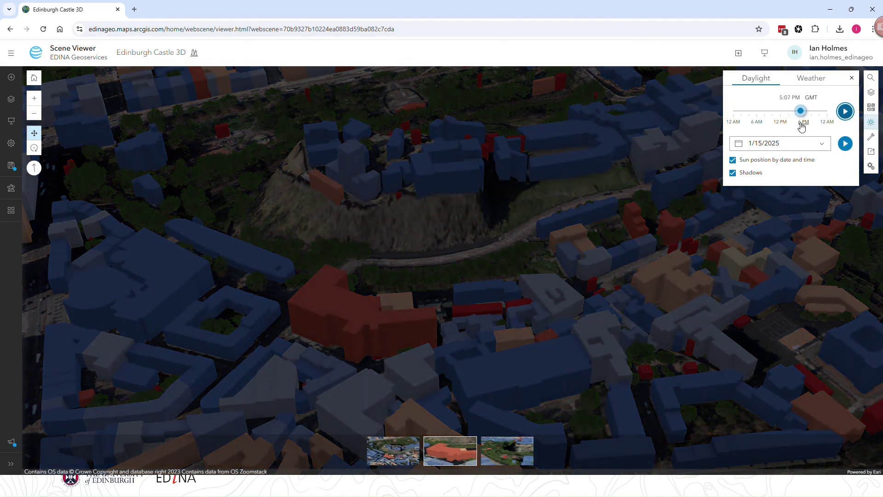
pyautogui.moveTo(801, 111); pyautogui.dragTo(796, 112)
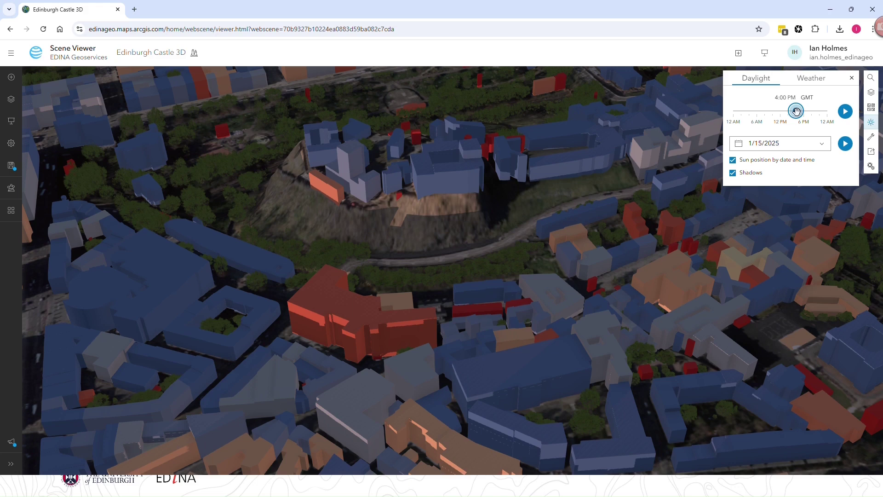
# - Measure the distance along the roof of the large castle building above the bare rock face, and clear the measurement
pyautogui.click(852, 78)
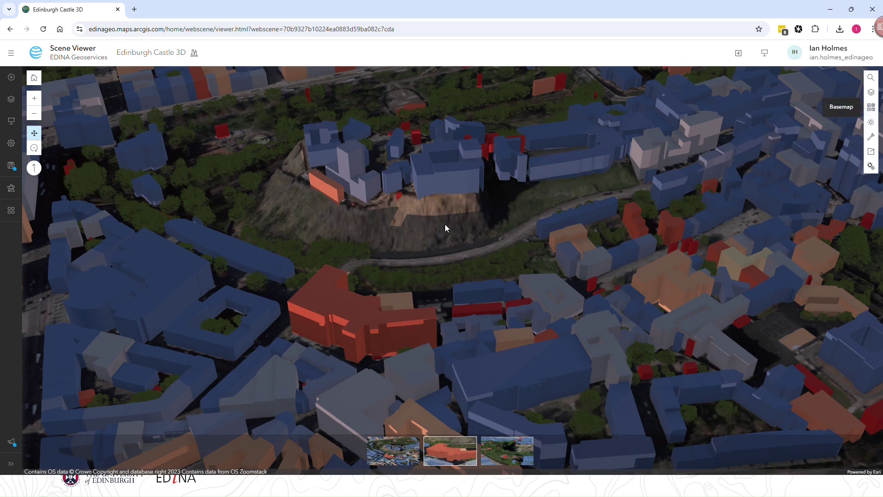
pyautogui.moveTo(467, 226); pyautogui.dragTo(449, 324)
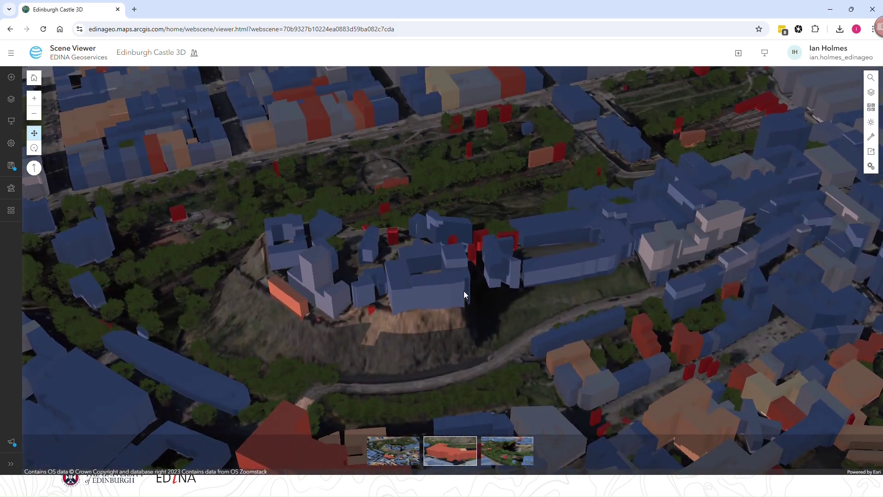
pyautogui.click(871, 138)
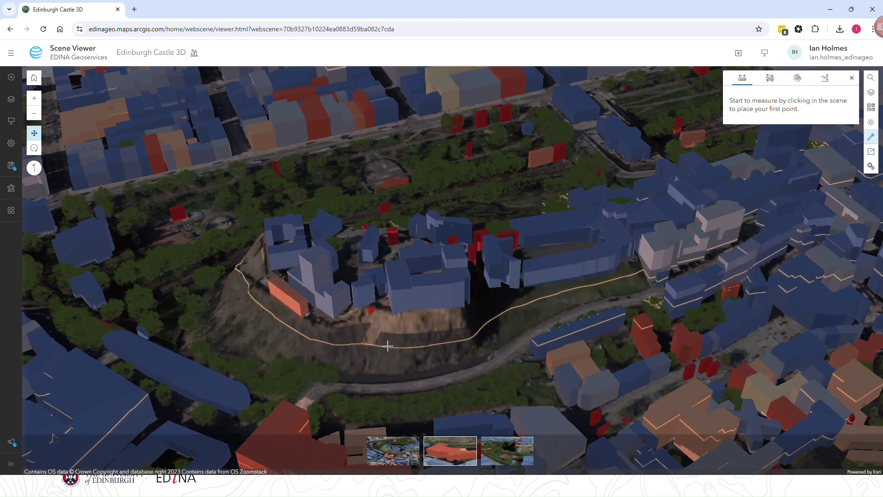
pyautogui.moveTo(402, 346); pyautogui.dragTo(412, 313, button='right')
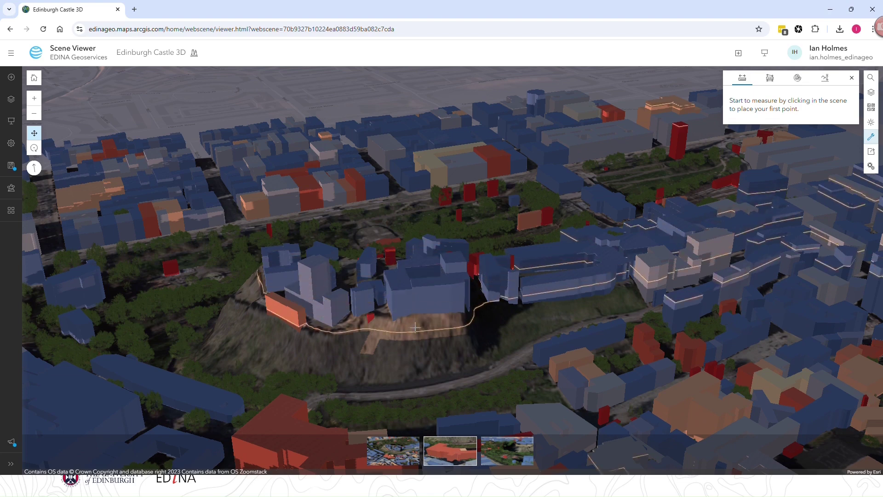
pyautogui.click(388, 281)
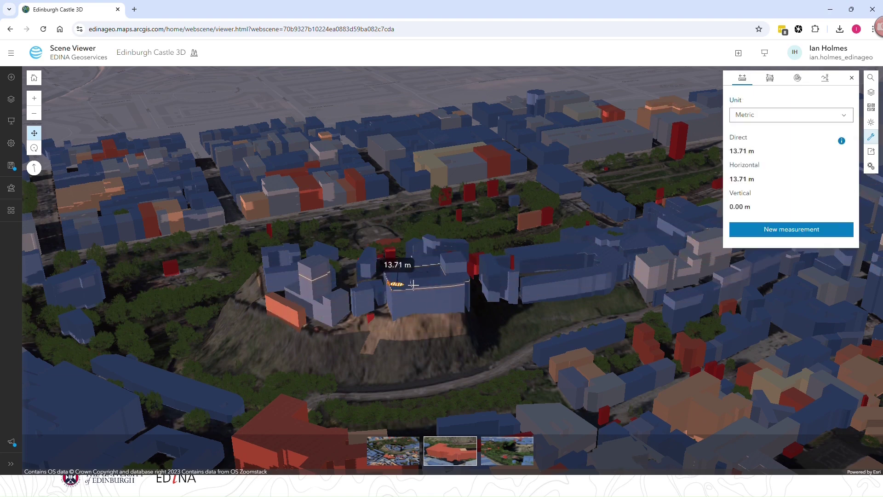
pyautogui.click(455, 270)
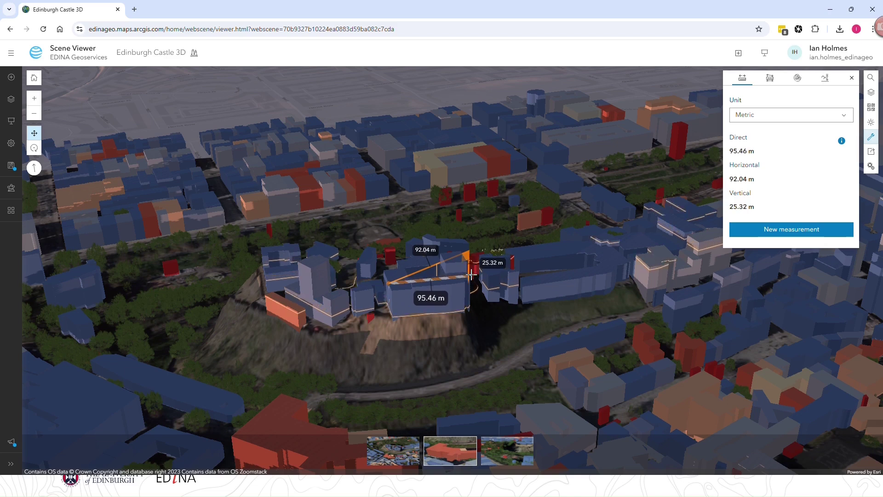
pyautogui.click(471, 275)
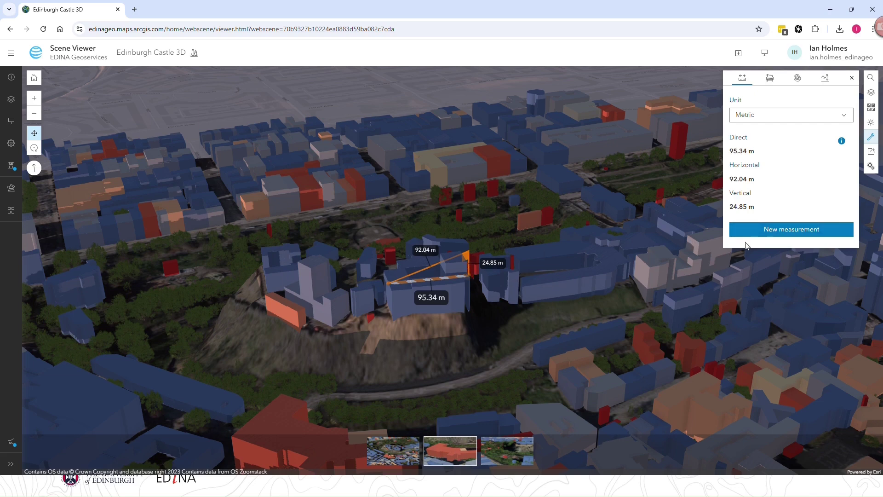
pyautogui.click(788, 231)
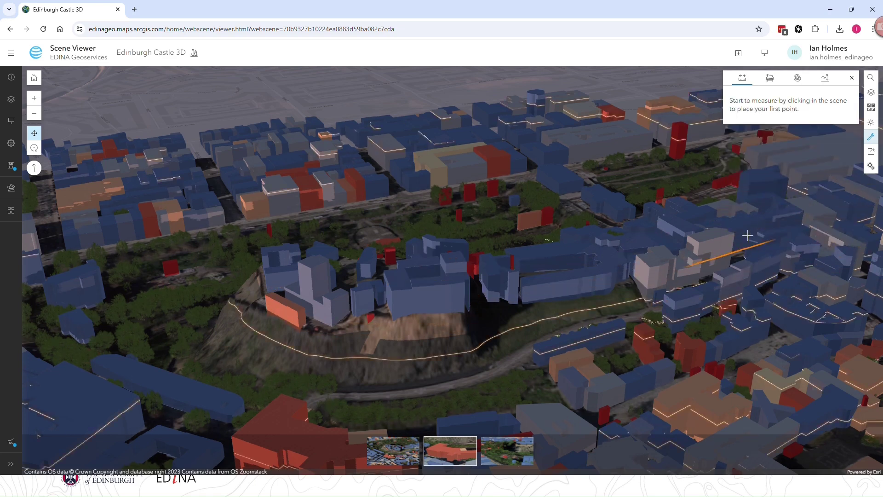
# - Draw a six-point elevation profile from west of the castle rock, across the castle and eastwards along the street
pyautogui.click(826, 79)
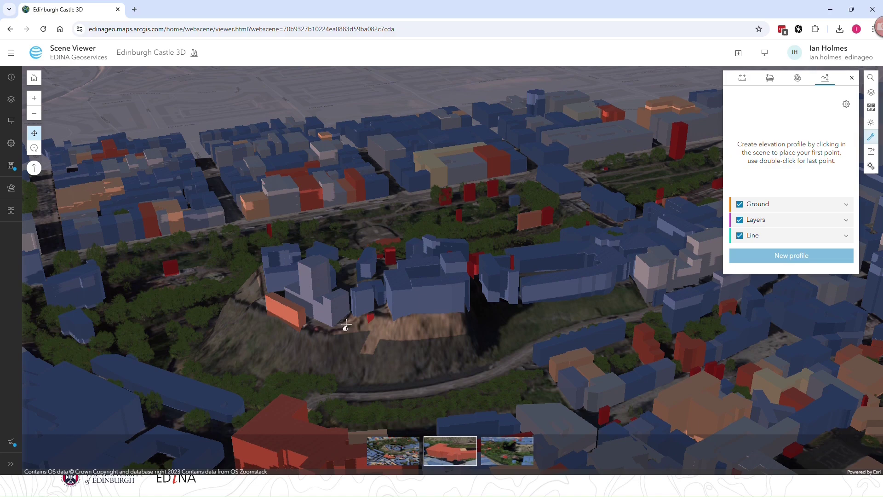
pyautogui.scroll(-10, 350, 319)
pyautogui.scroll(6, 414, 299)
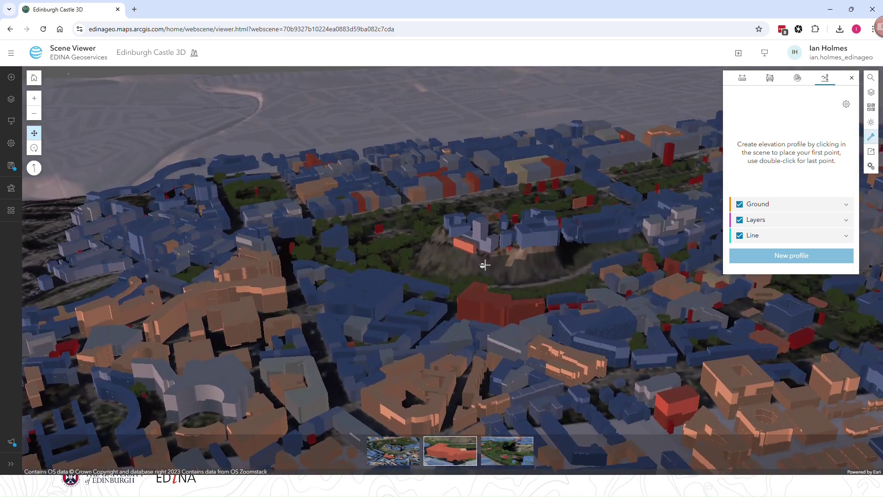
pyautogui.scroll(5, 479, 263)
pyautogui.moveTo(401, 299); pyautogui.dragTo(326, 344)
pyautogui.scroll(3, 354, 293)
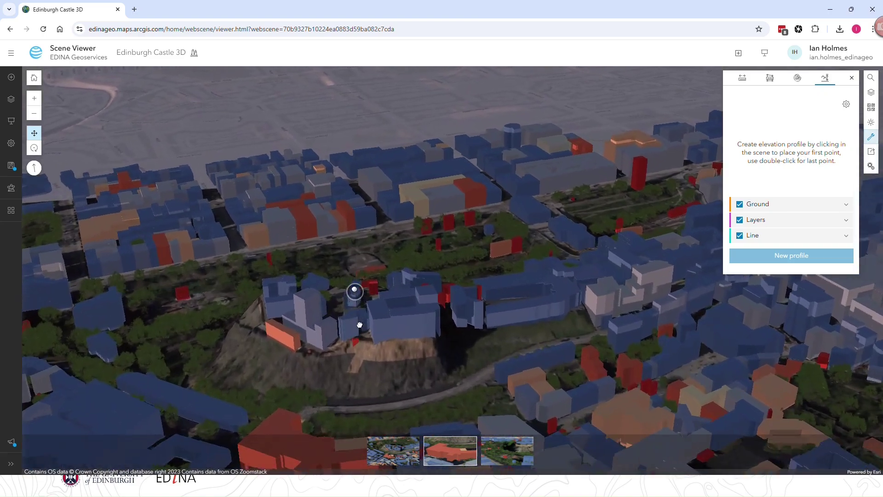
pyautogui.moveTo(366, 295); pyautogui.dragTo(349, 244, button='right')
pyautogui.click(430, 233)
pyautogui.moveTo(430, 232)
pyautogui.mouseDown()
pyautogui.moveTo(339, 247)
pyautogui.moveTo(299, 290)
pyautogui.moveTo(338, 293)
pyautogui.mouseUp()
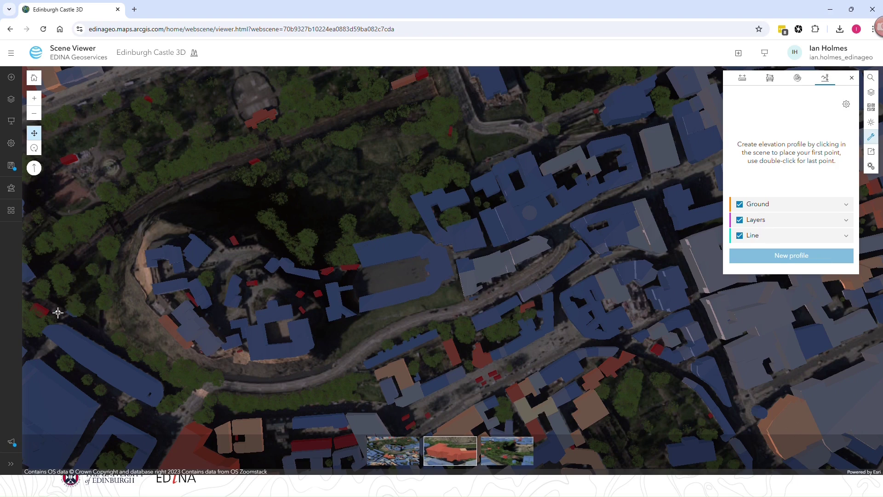
pyautogui.click(57, 313)
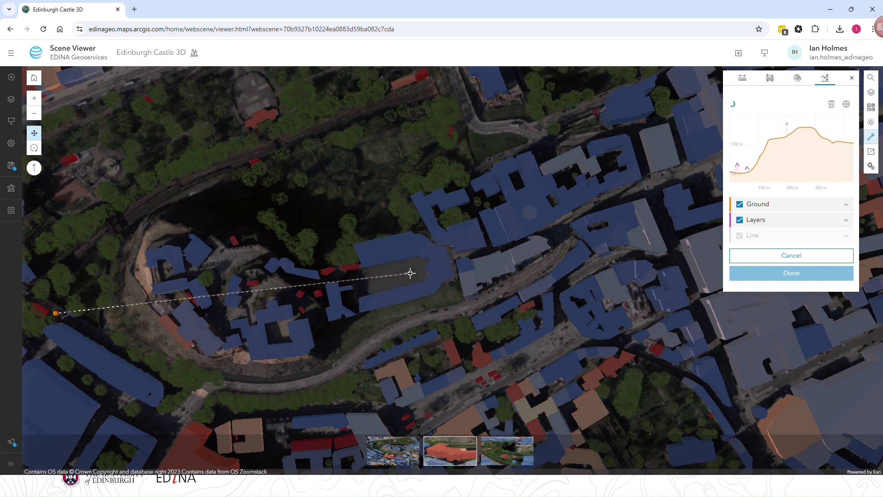
pyautogui.click(411, 273)
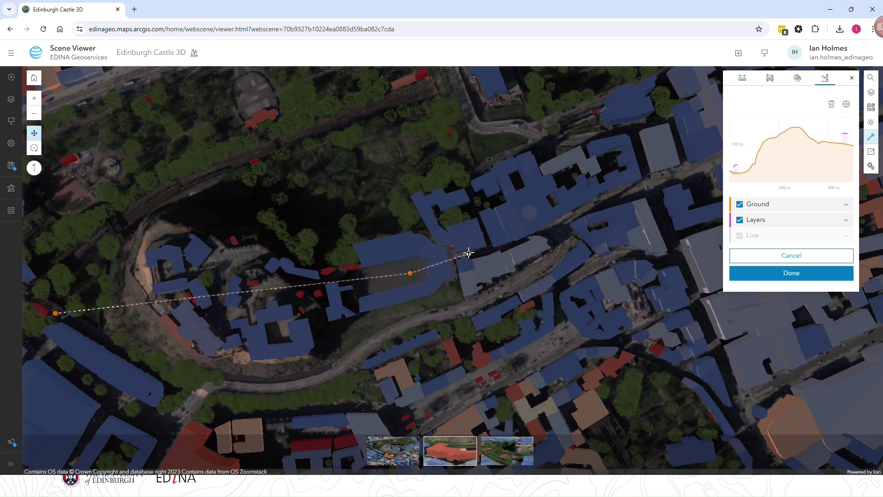
pyautogui.click(505, 249)
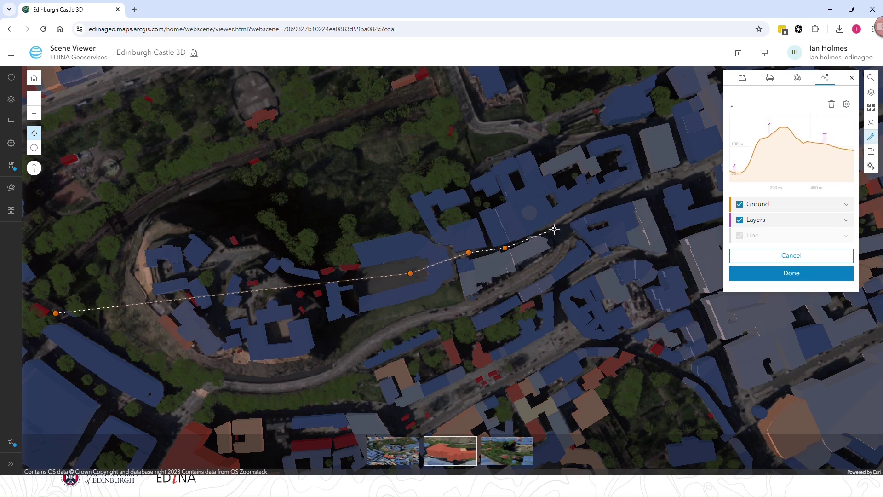
pyautogui.click(565, 220)
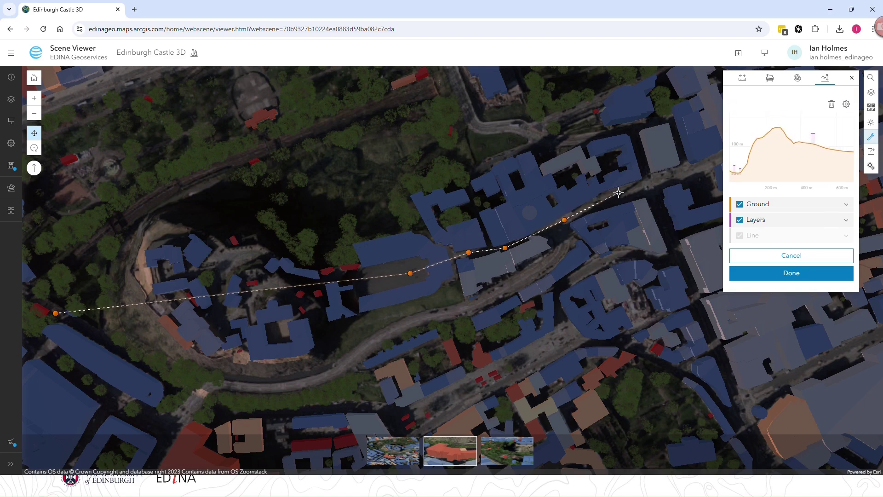
pyautogui.doubleClick(618, 193)
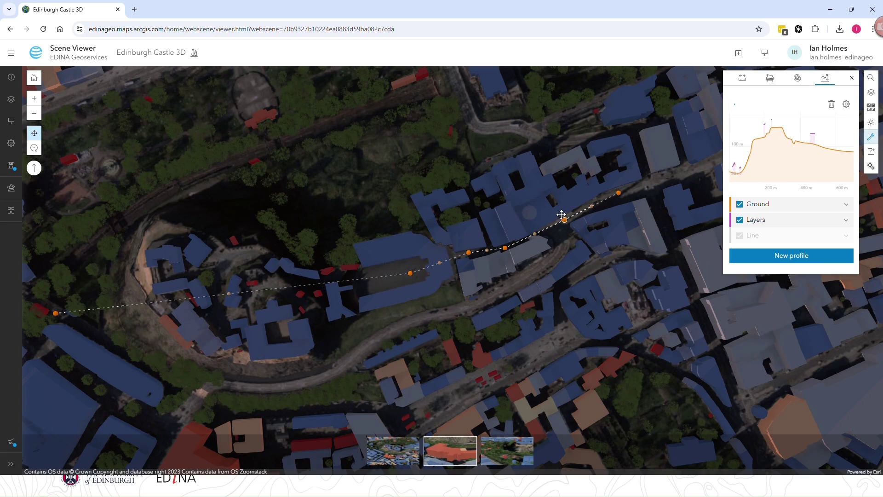
# - Examine the elevation profile's graph and its line over the castle rock from an overhead, oblique and near-ground viewpoint
pyautogui.moveTo(745, 157)
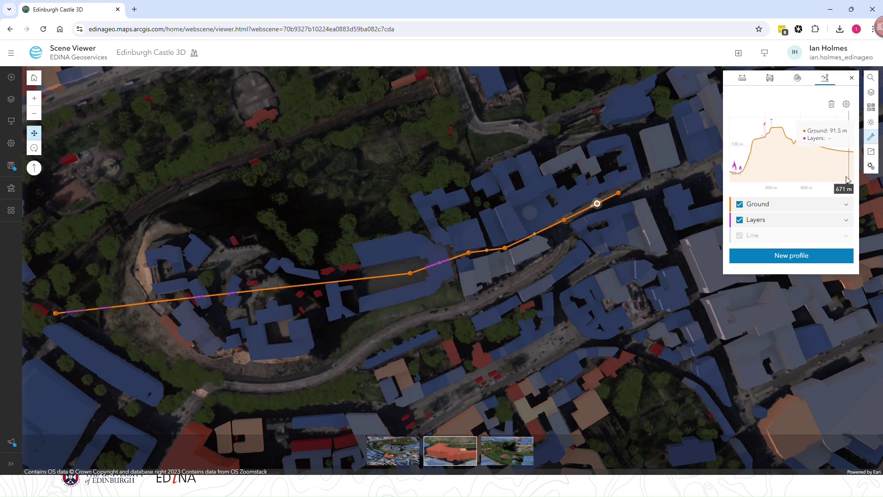
pyautogui.scroll(-5, 388, 334)
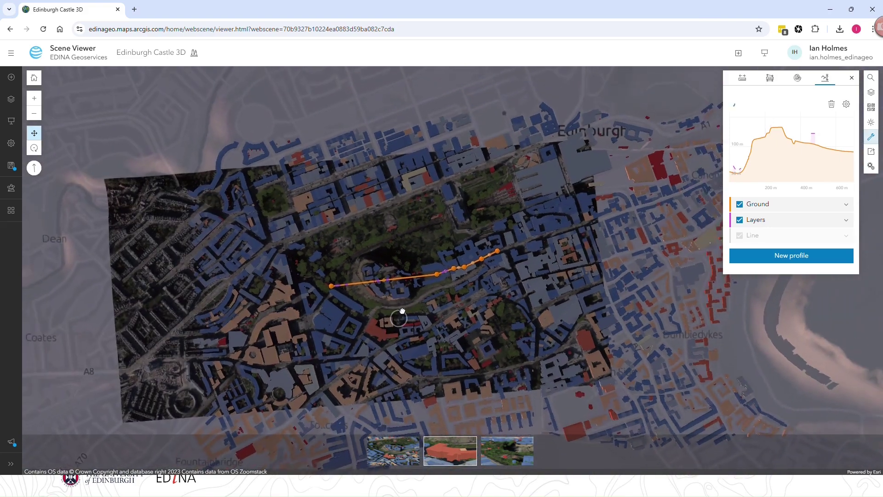
pyautogui.moveTo(402, 311); pyautogui.dragTo(414, 218, button='right')
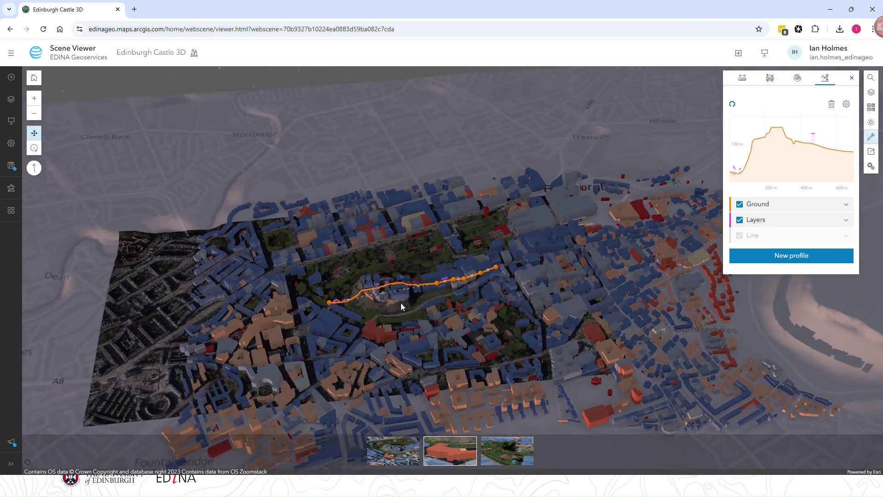
pyautogui.scroll(5, 404, 316)
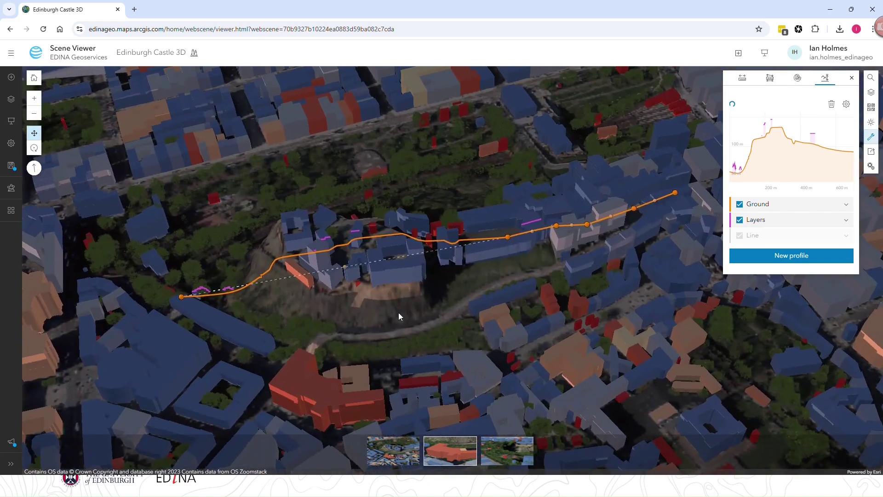
pyautogui.moveTo(396, 311); pyautogui.dragTo(368, 219, button='right')
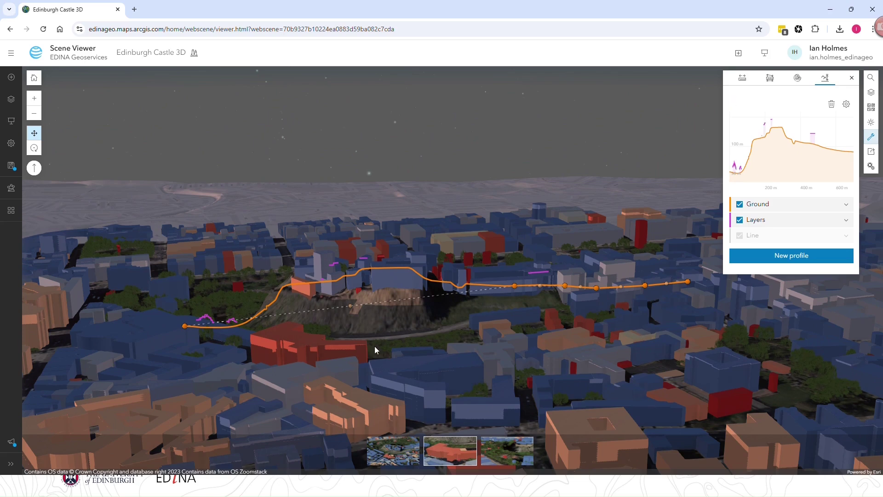
pyautogui.scroll(3, 374, 346)
pyautogui.scroll(-3, 384, 316)
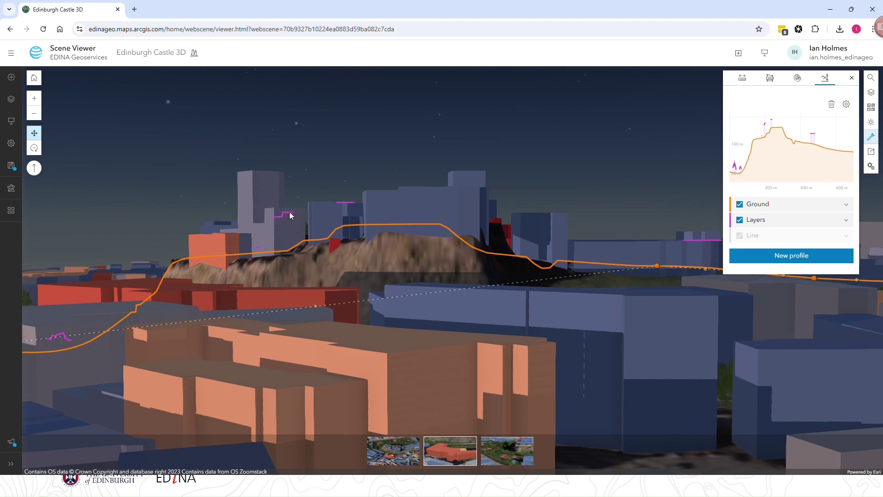
# - Compare the elevation profile with and without the scene layers, leaving them shown, and close the profile
pyautogui.moveTo(782, 158)
pyautogui.moveTo(817, 138)
pyautogui.click(740, 221)
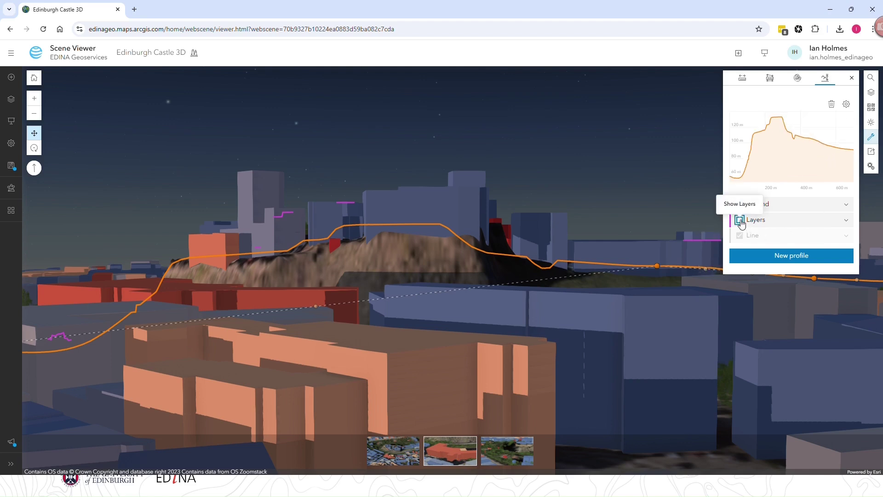
pyautogui.click(741, 221)
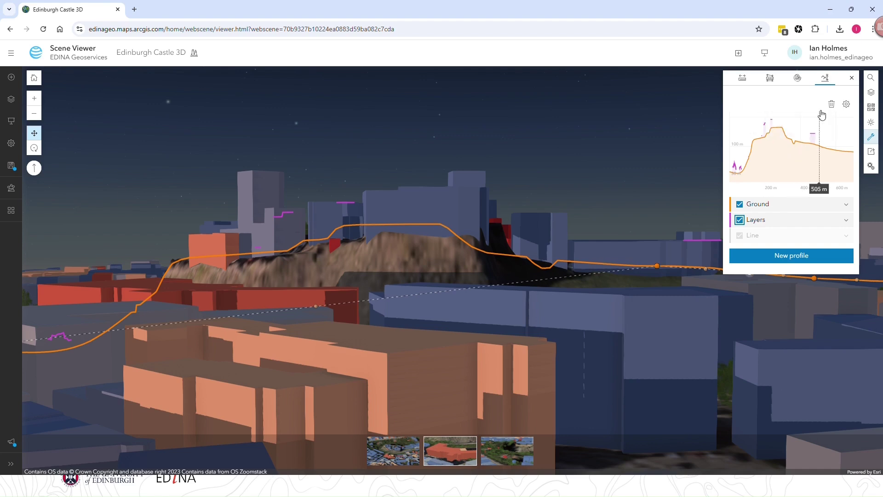
pyautogui.click(852, 79)
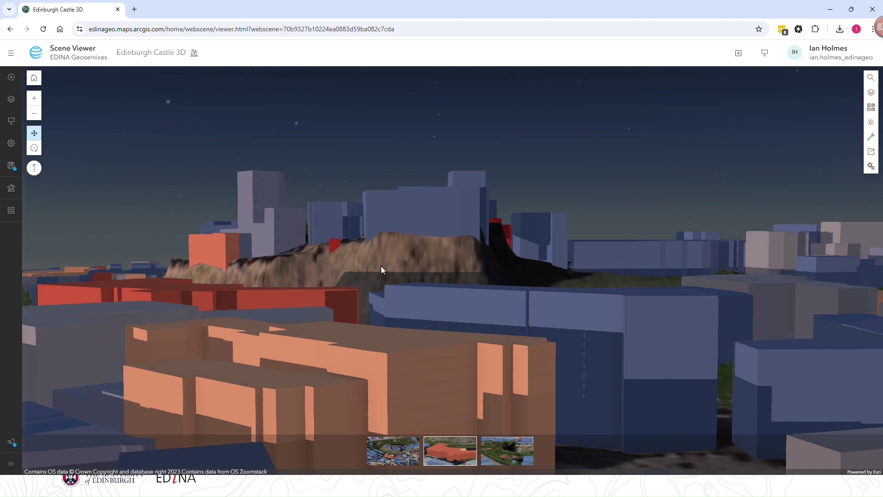
pyautogui.scroll(-5, 381, 266)
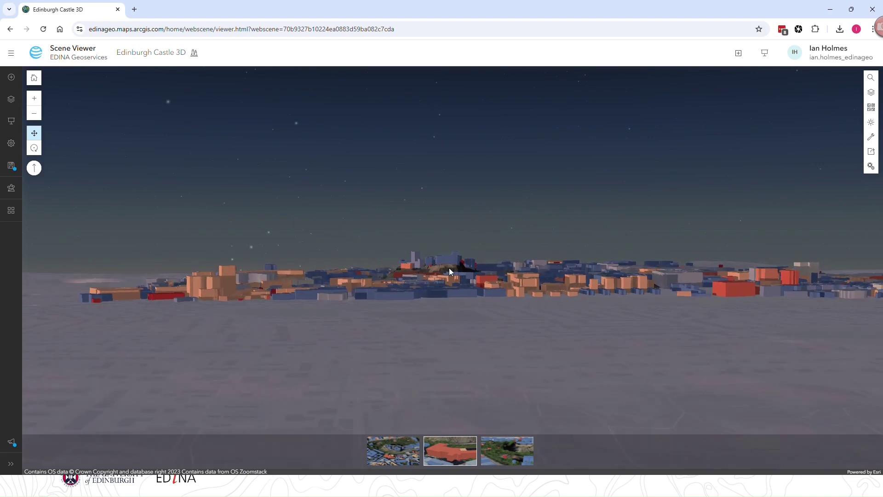
pyautogui.scroll(5, 444, 272)
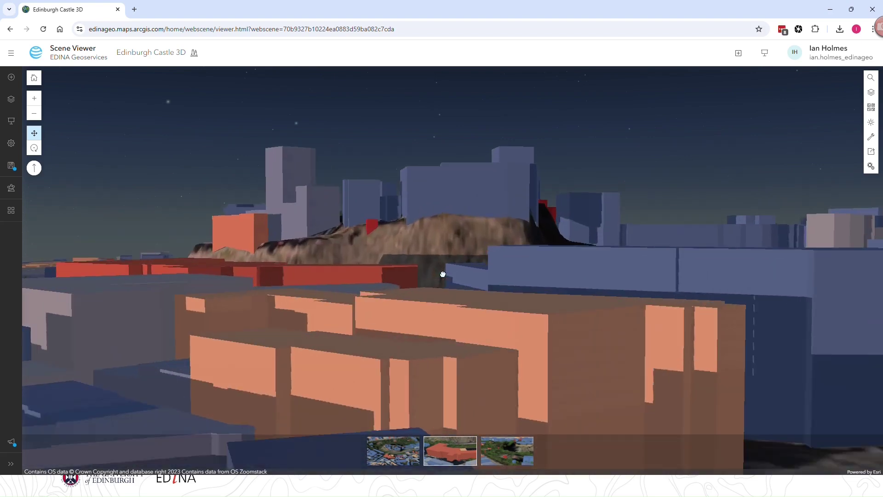
pyautogui.scroll(5, 444, 257)
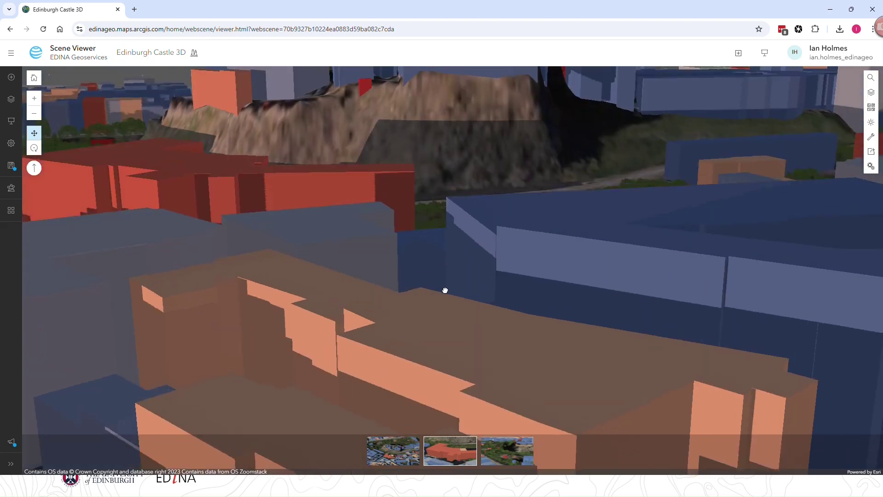
pyautogui.scroll(-5, 442, 246)
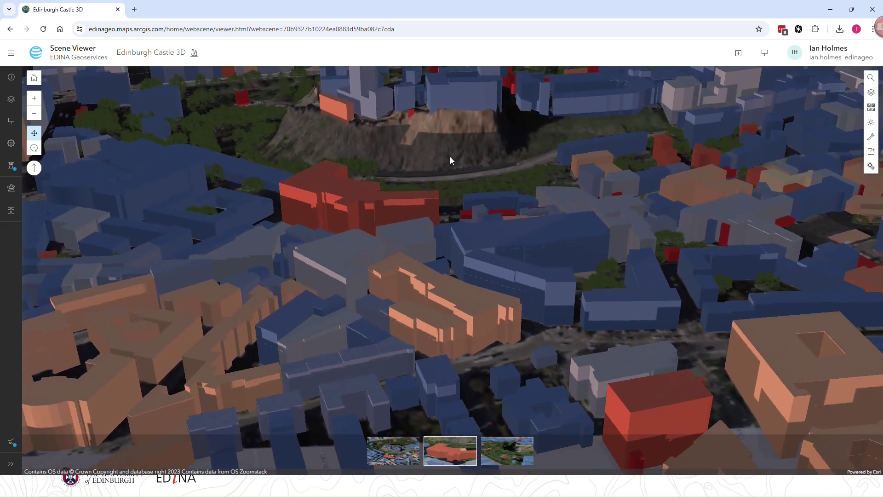
pyautogui.moveTo(443, 185); pyautogui.dragTo(428, 285)
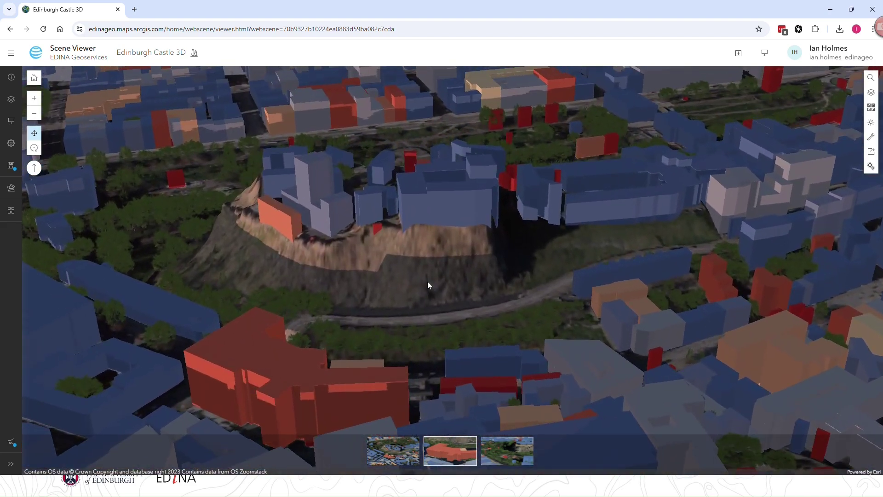